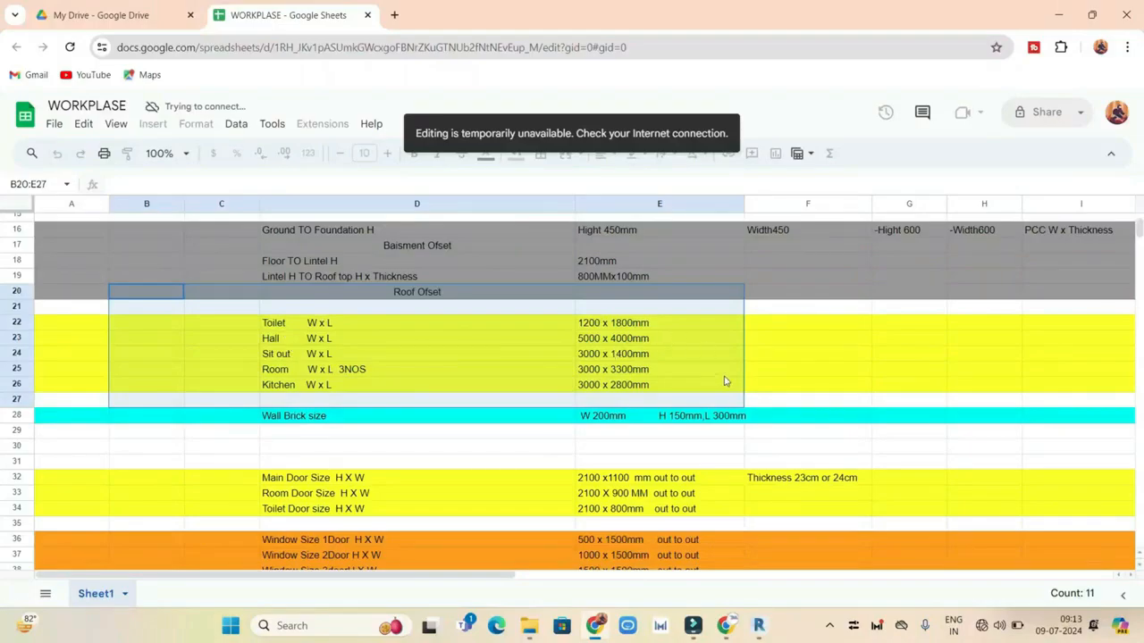
Step: Switch to Revit and delete the width and height dimensions of the left room in the Ground 1 floor plan
left_click(693, 625)
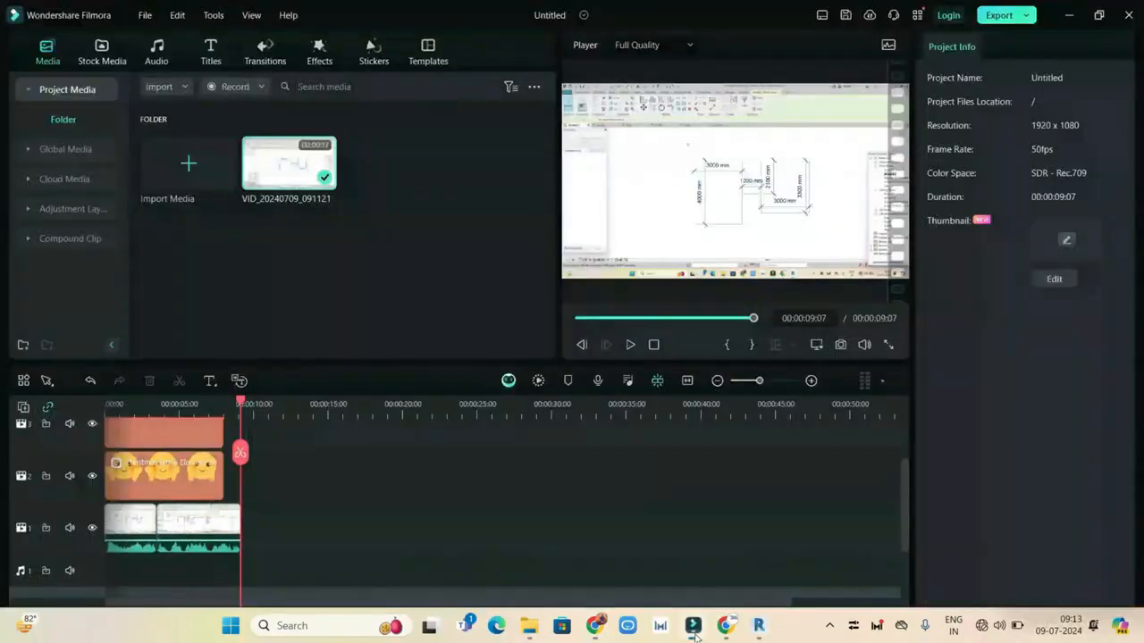
left_click(758, 626)
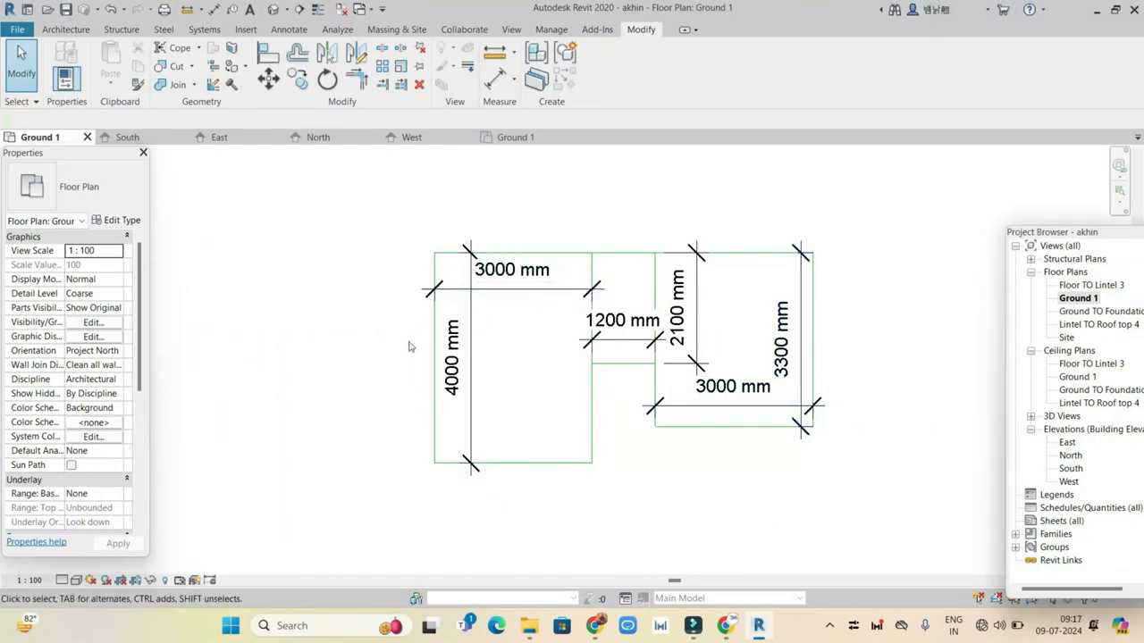
left_click(545, 287)
key("Delete")
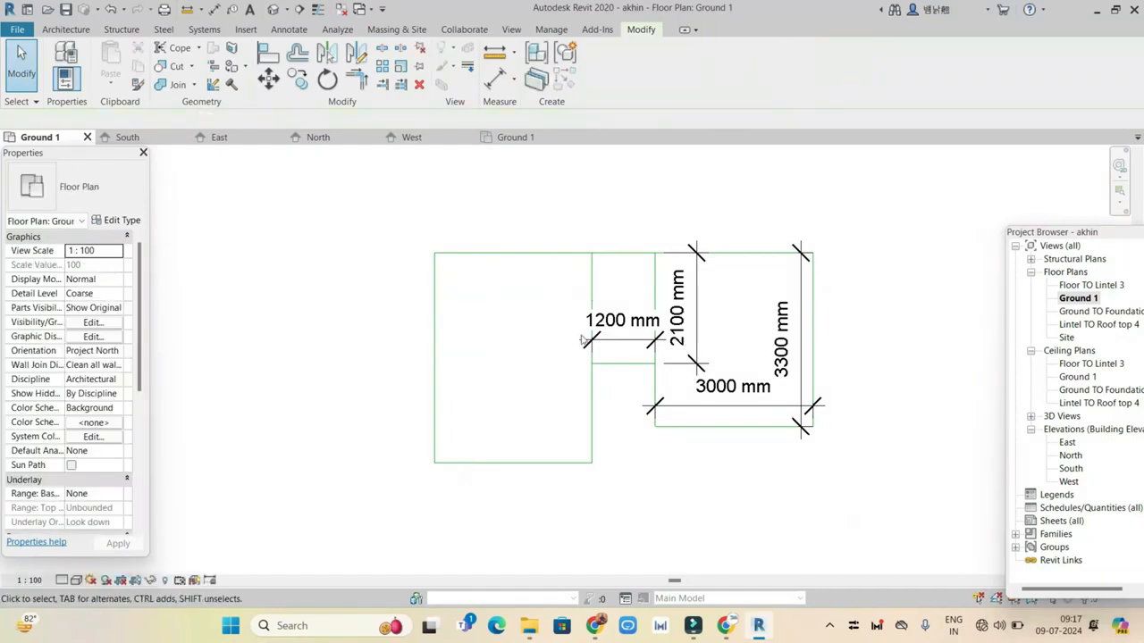
Step: Select the whole plan, filter the selection down to Dimensions only, and delete the remaining dimensions
left_click_drag(314, 183, 884, 577)
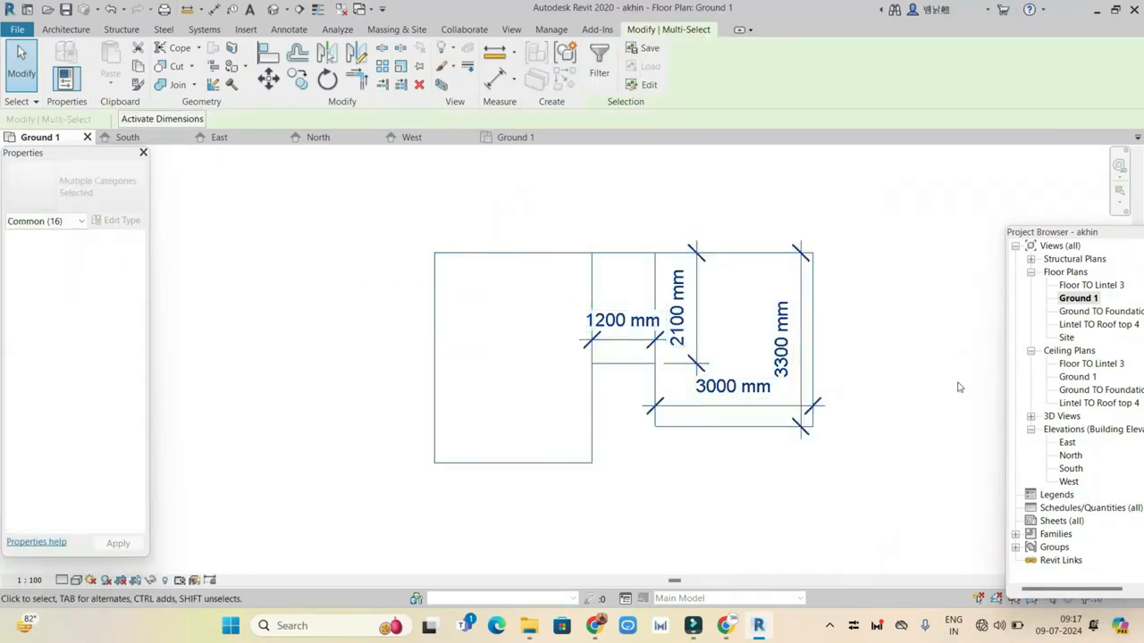
left_click(602, 64)
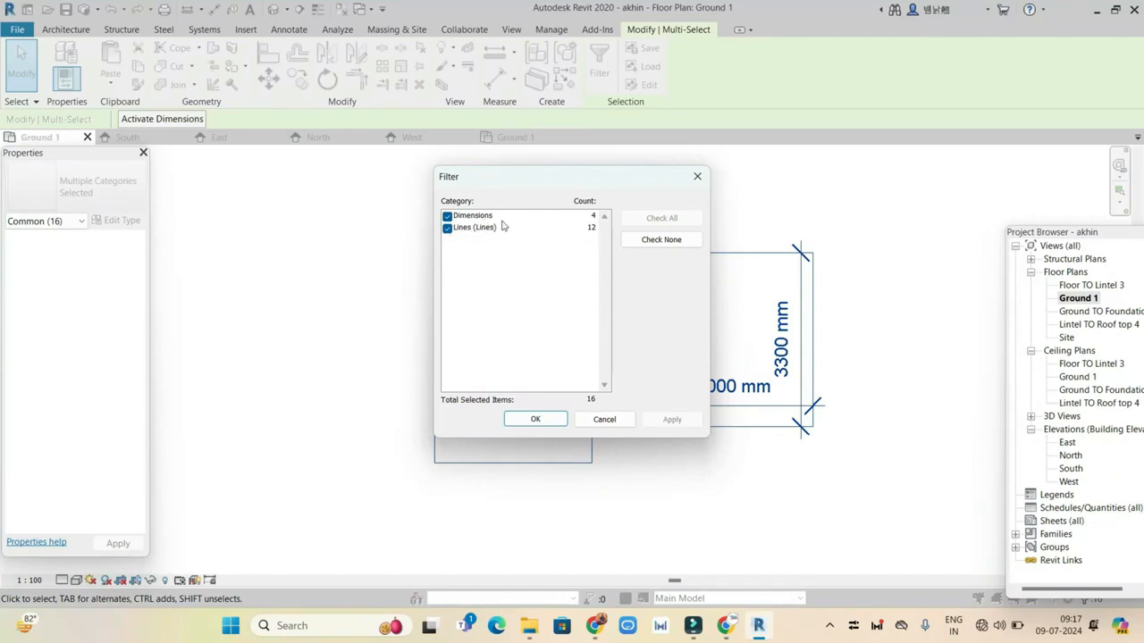
left_click(447, 228)
left_click(534, 418)
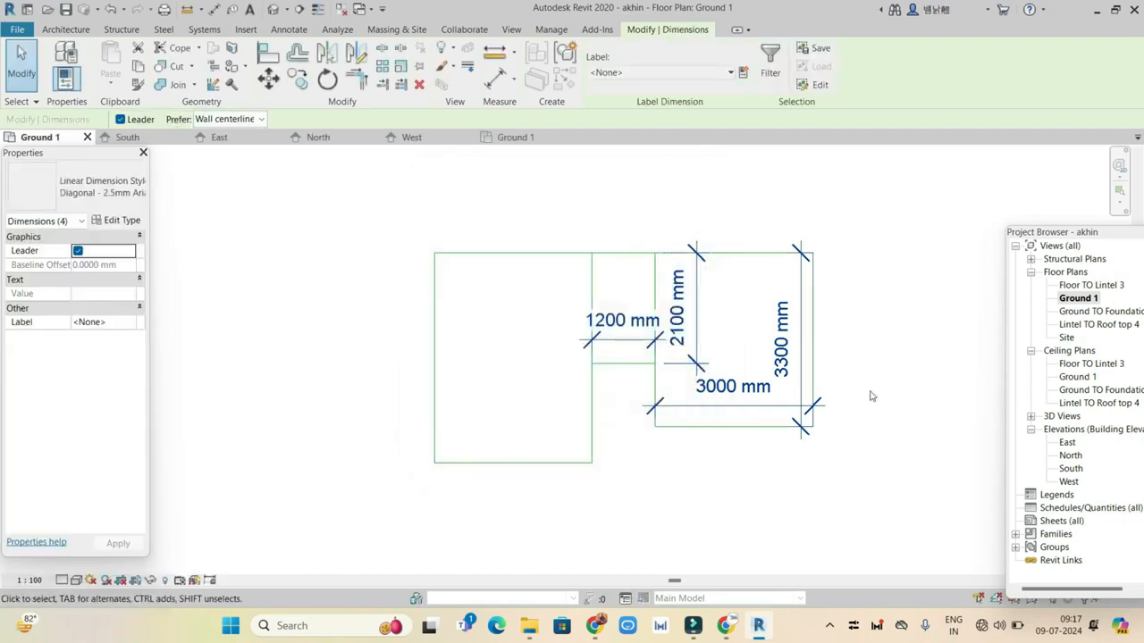
key("Delete")
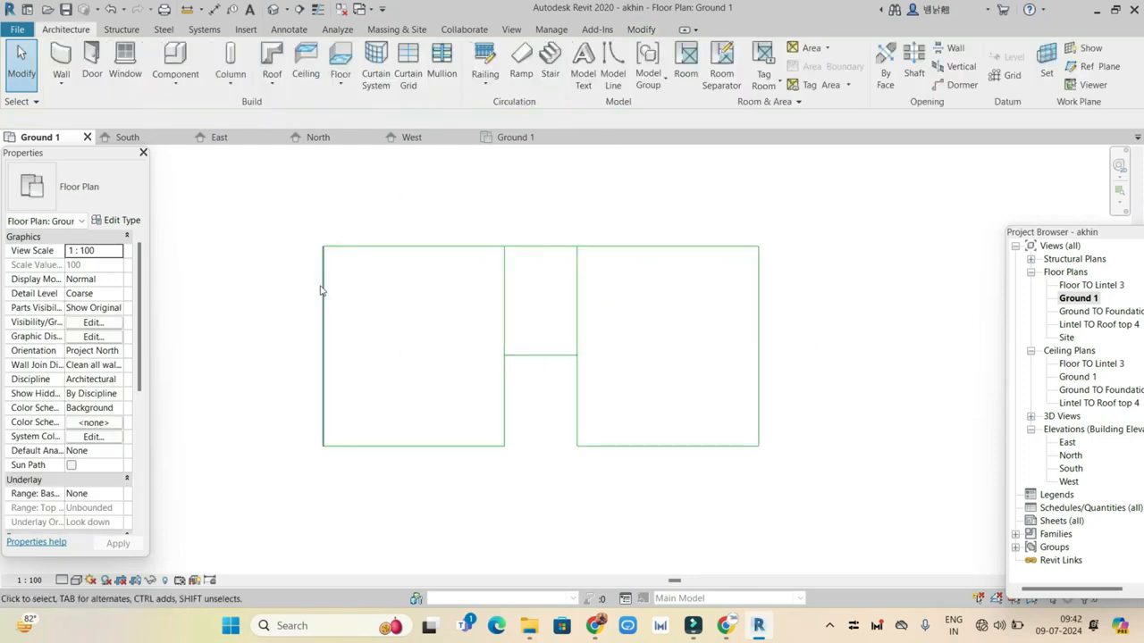
Step: Check the room sizes in the WORKPLASE Google Sheets spreadsheet and return to the Revit floor plan
left_click_drag(279, 212, 336, 204)
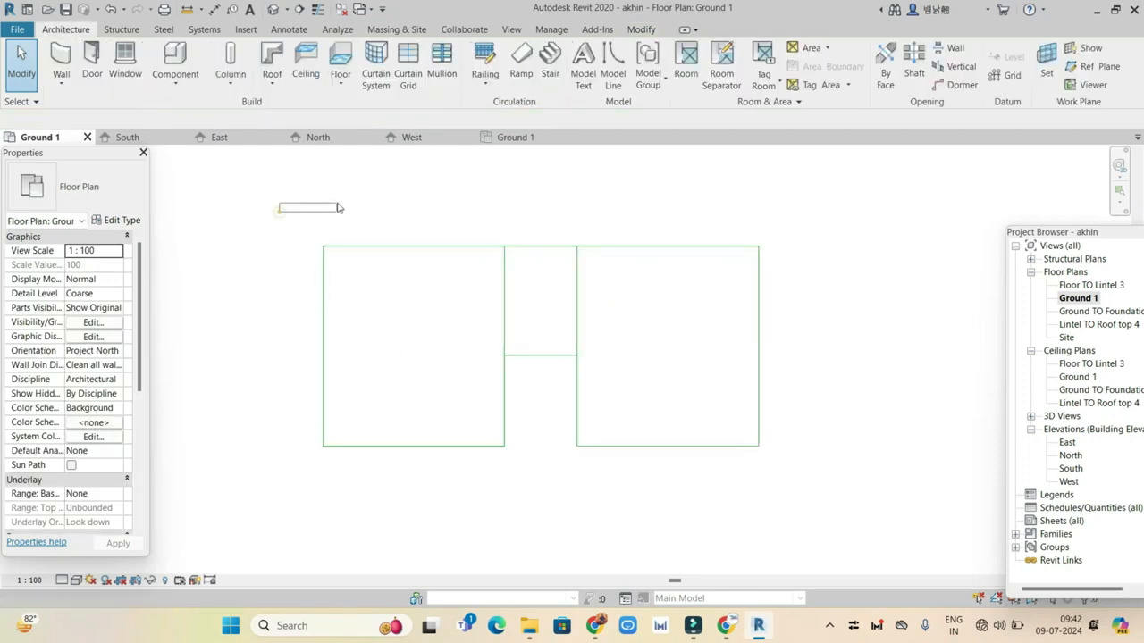
left_click(595, 626)
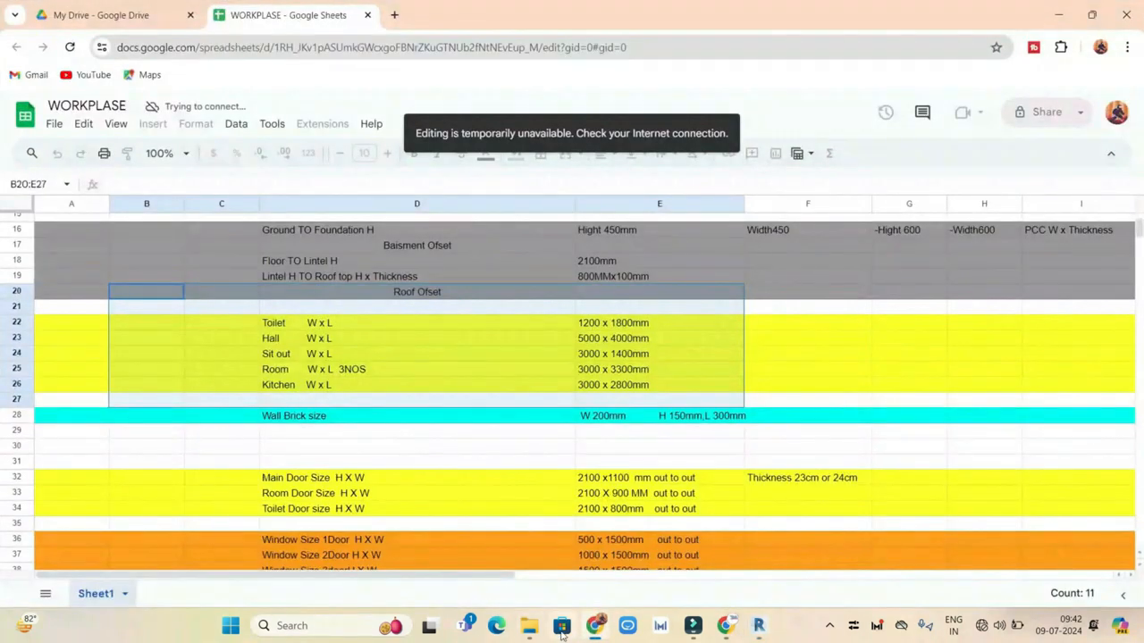
left_click(593, 627)
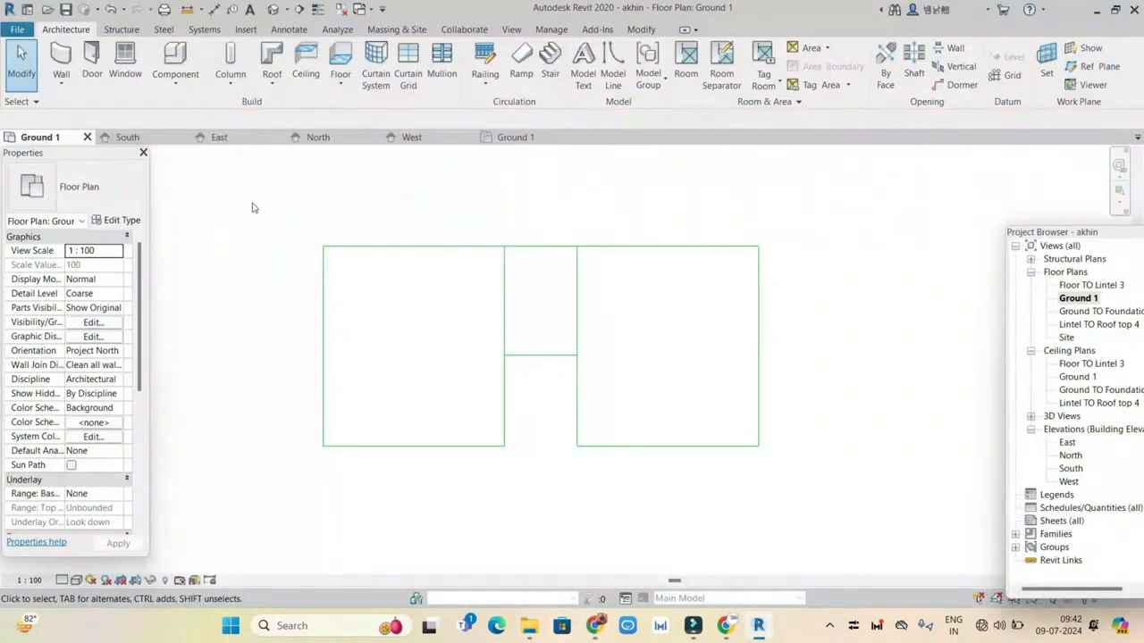
left_click_drag(250, 204, 554, 219)
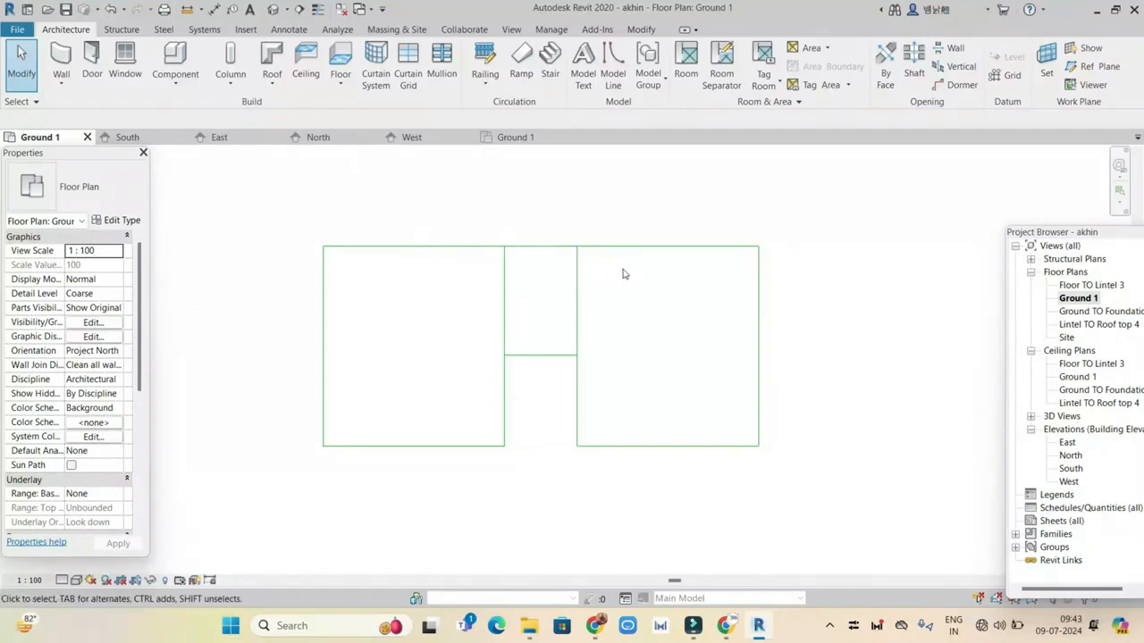
Step: Add aligned dimensions for the width and height of the left room
key("d")
key("i")
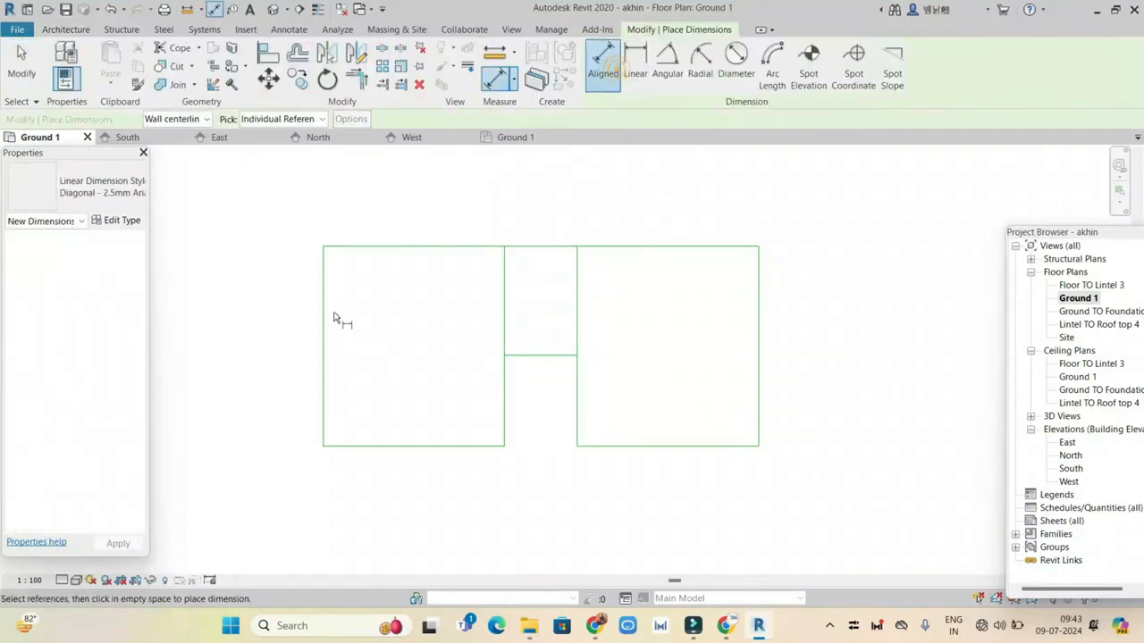
left_click(323, 268)
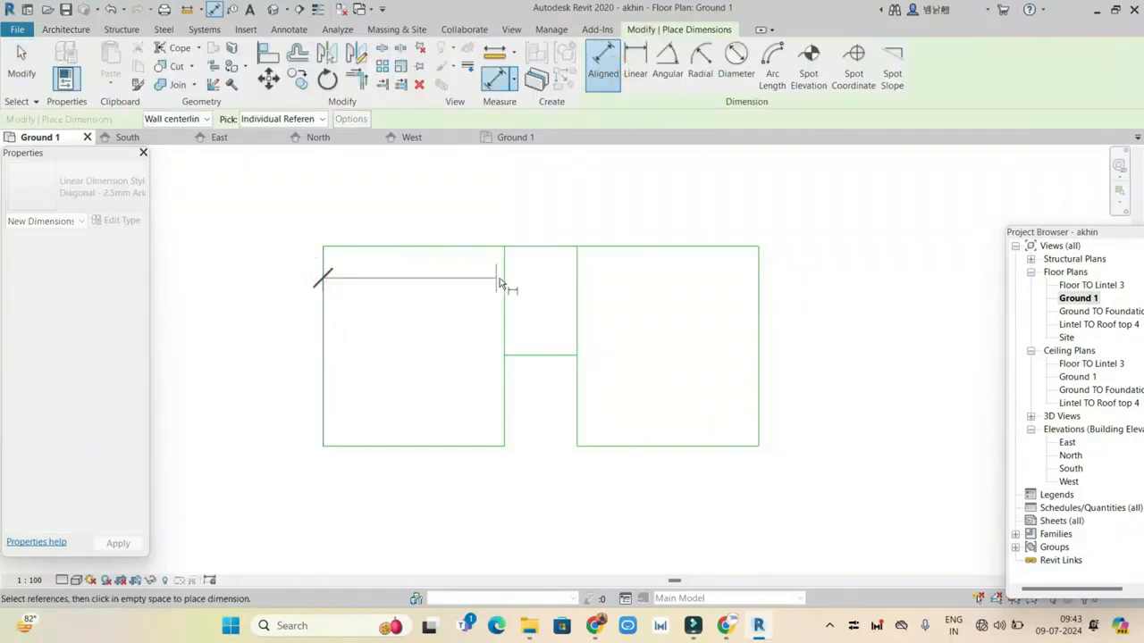
left_click(505, 279)
left_click(459, 288)
left_click(364, 248)
left_click(378, 446)
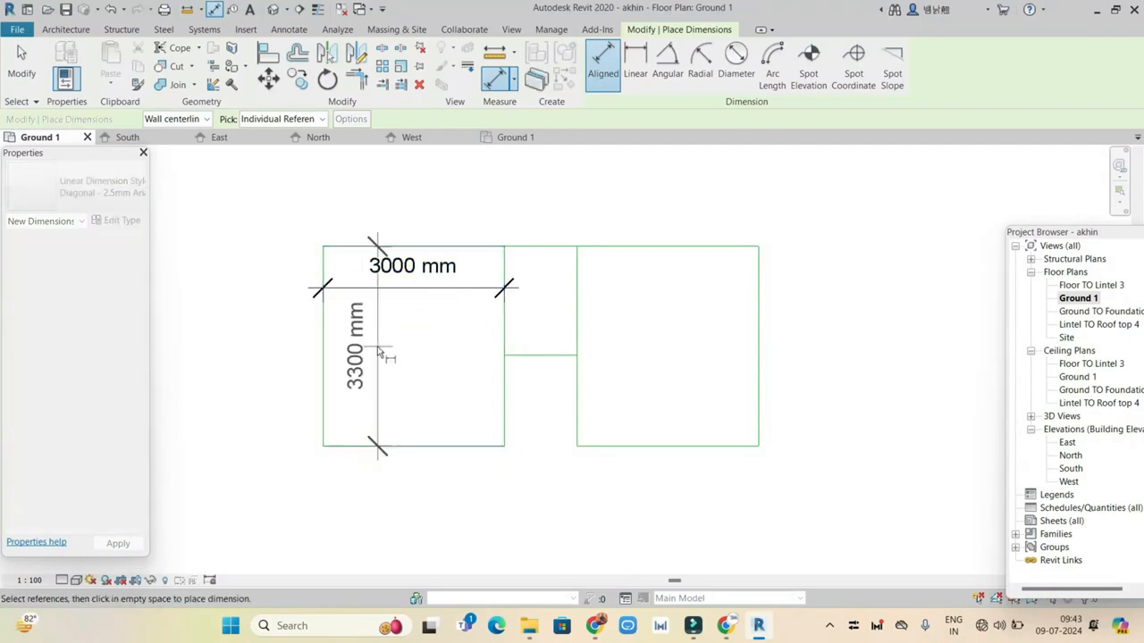
left_click(379, 356)
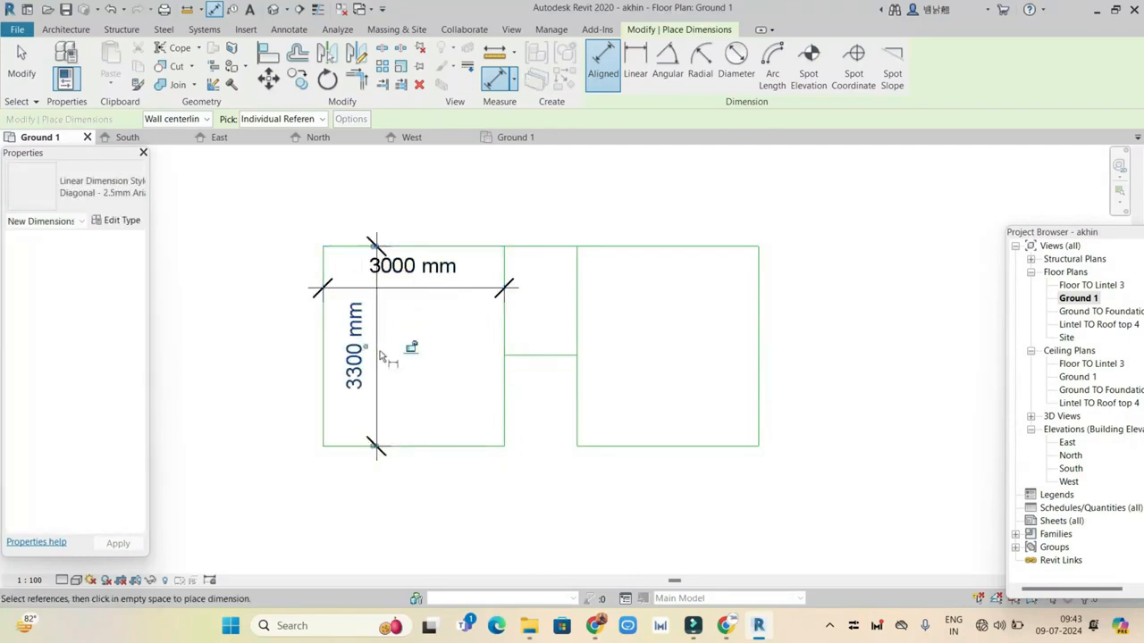
Step: Add aligned dimensions for the height and width of the right room
left_click(607, 249)
left_click(738, 446)
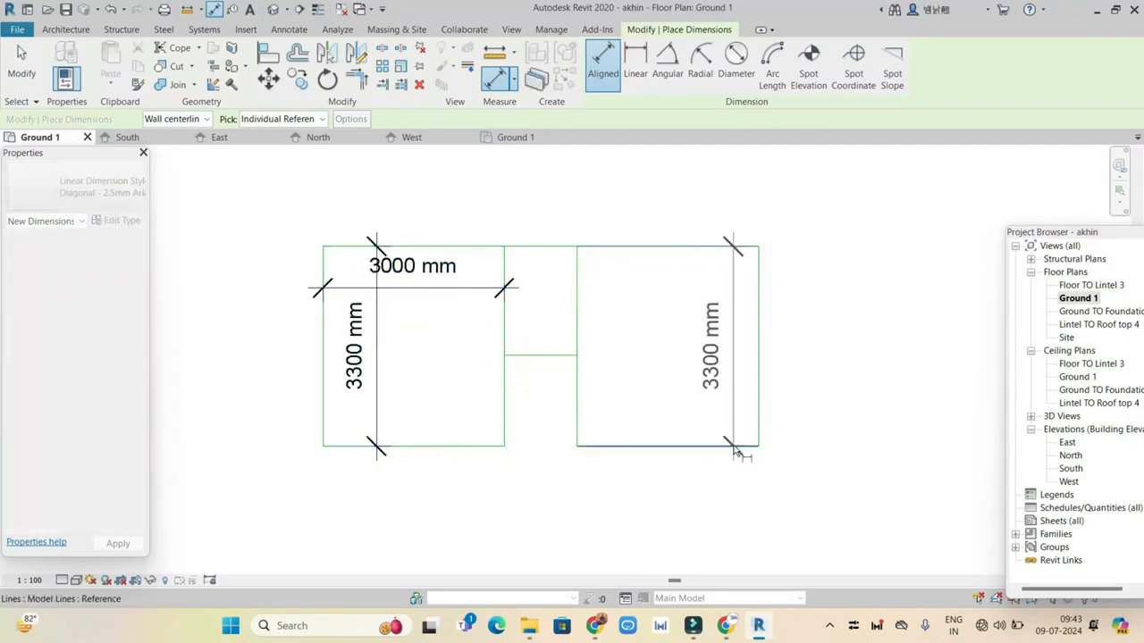
left_click(743, 420)
left_click(577, 396)
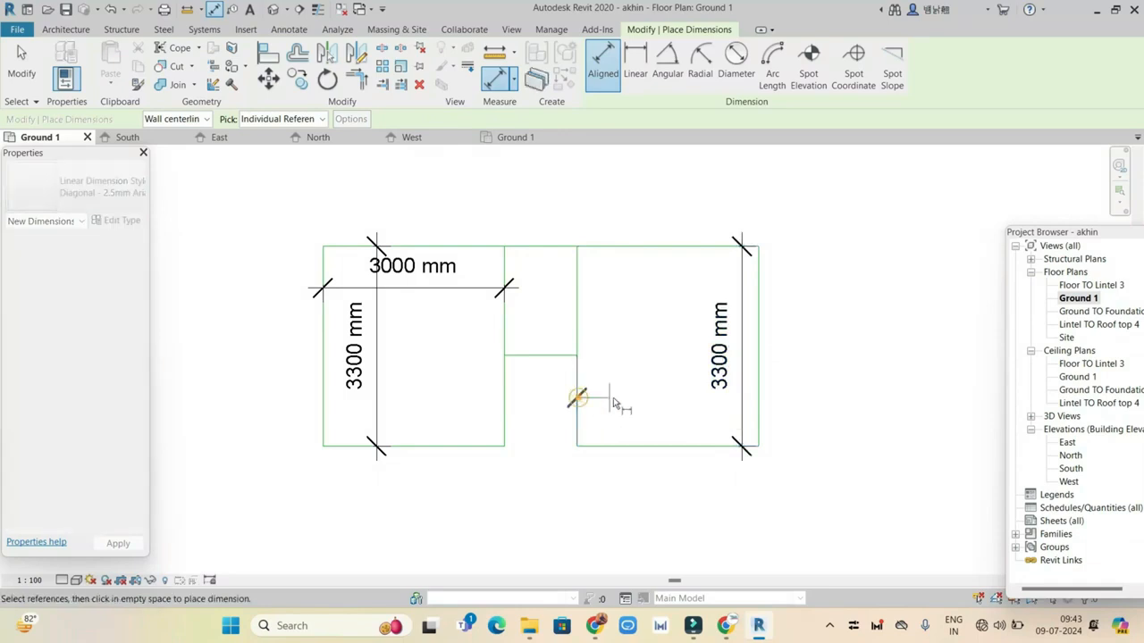
left_click(755, 420)
left_click(679, 422)
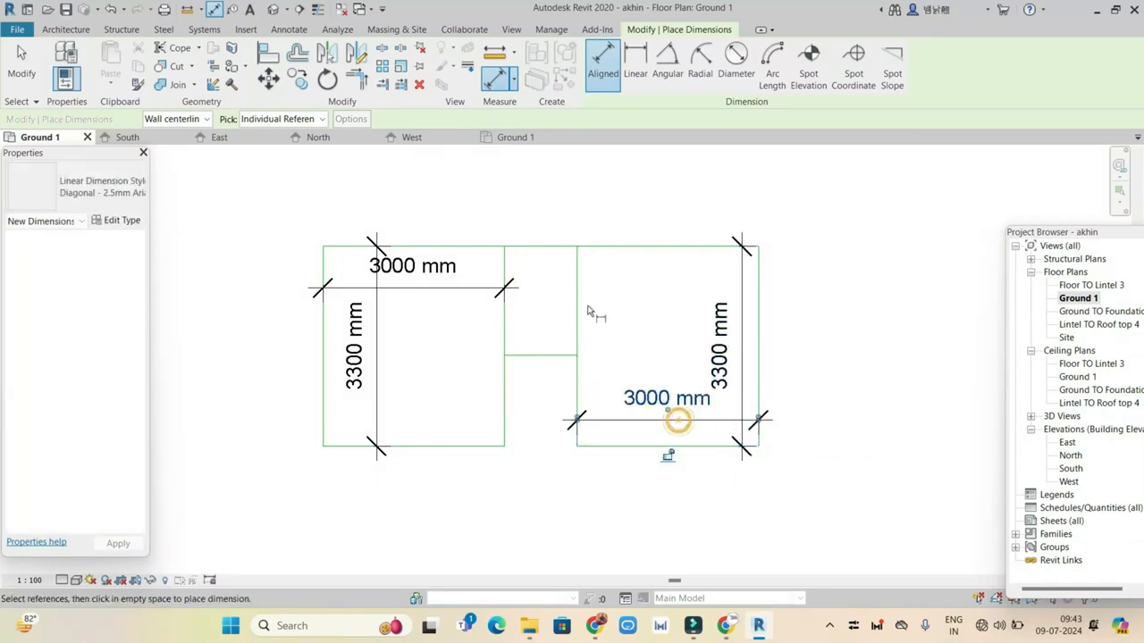
Step: Add aligned dimensions for the width and length of the small toilet between the two rooms, then end dimensioning
left_click(505, 331)
left_click(579, 332)
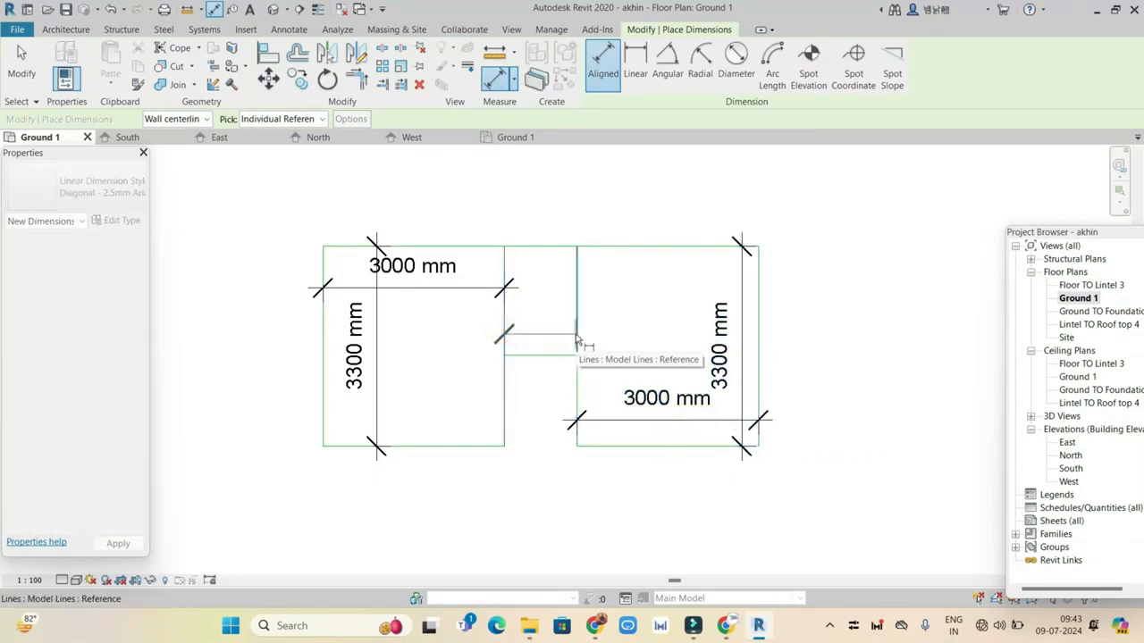
left_click(554, 339)
left_click(545, 247)
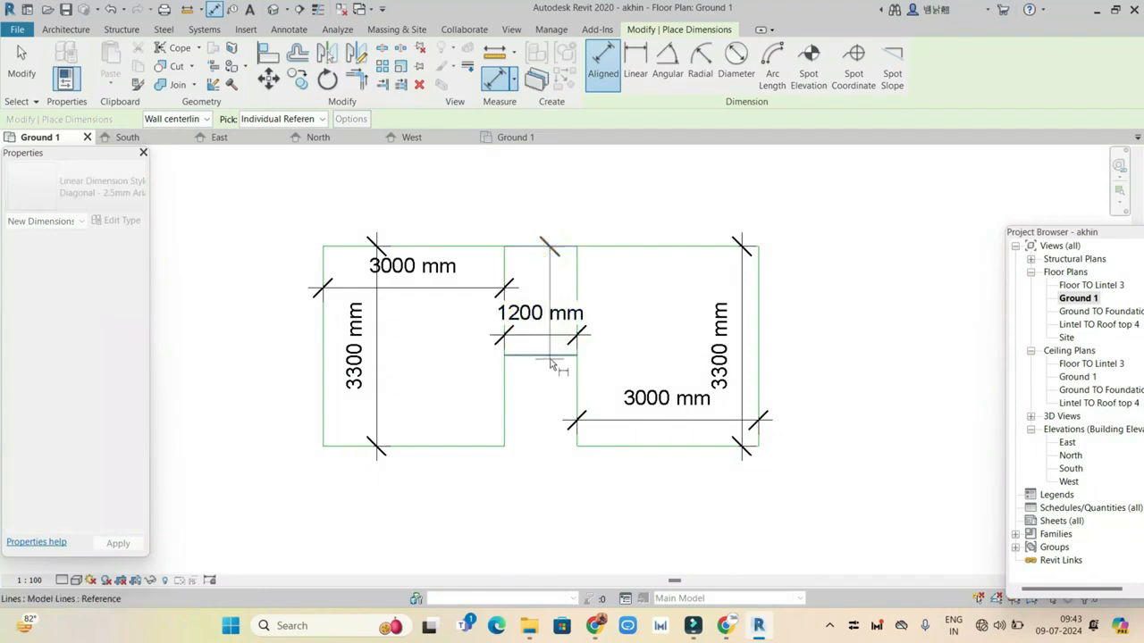
left_click(557, 355)
left_click(642, 350)
key("Escape")
key("Escape")
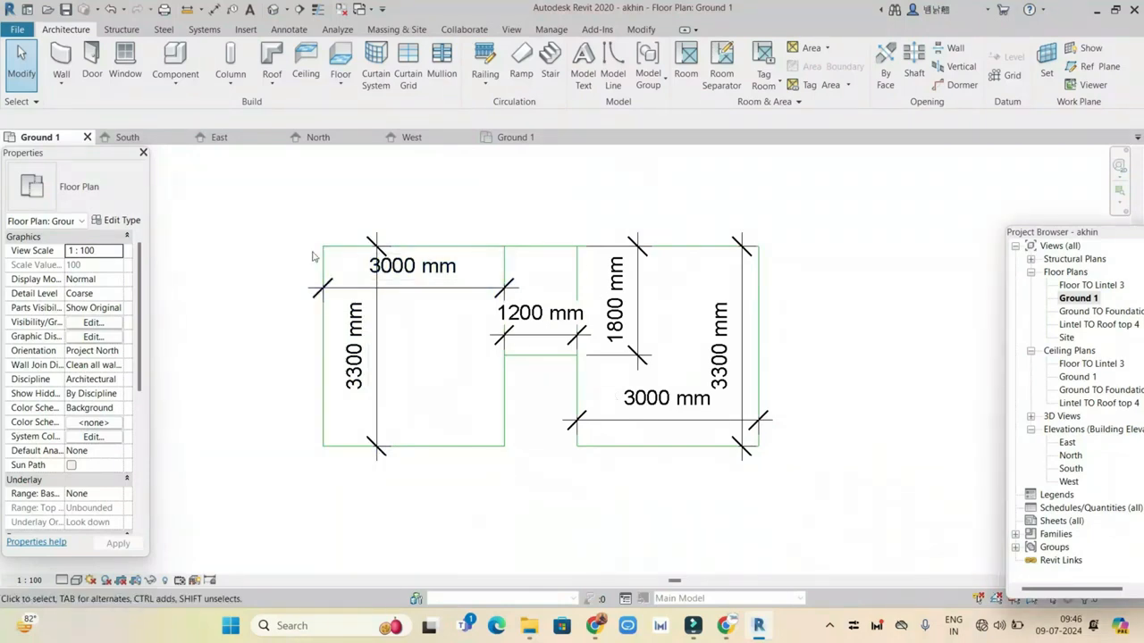
Step: Check the wall brick size in the WORKPLASE Google Sheets spreadsheet and return to the Revit floor plan
left_click_drag(276, 215, 838, 539)
key("Escape")
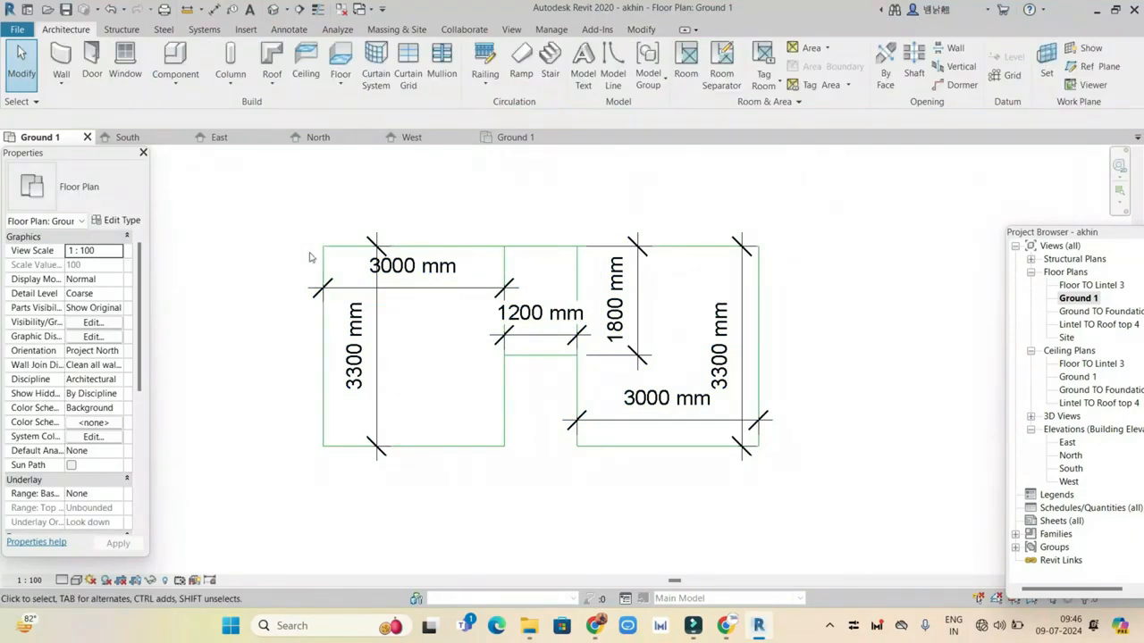
left_click(590, 626)
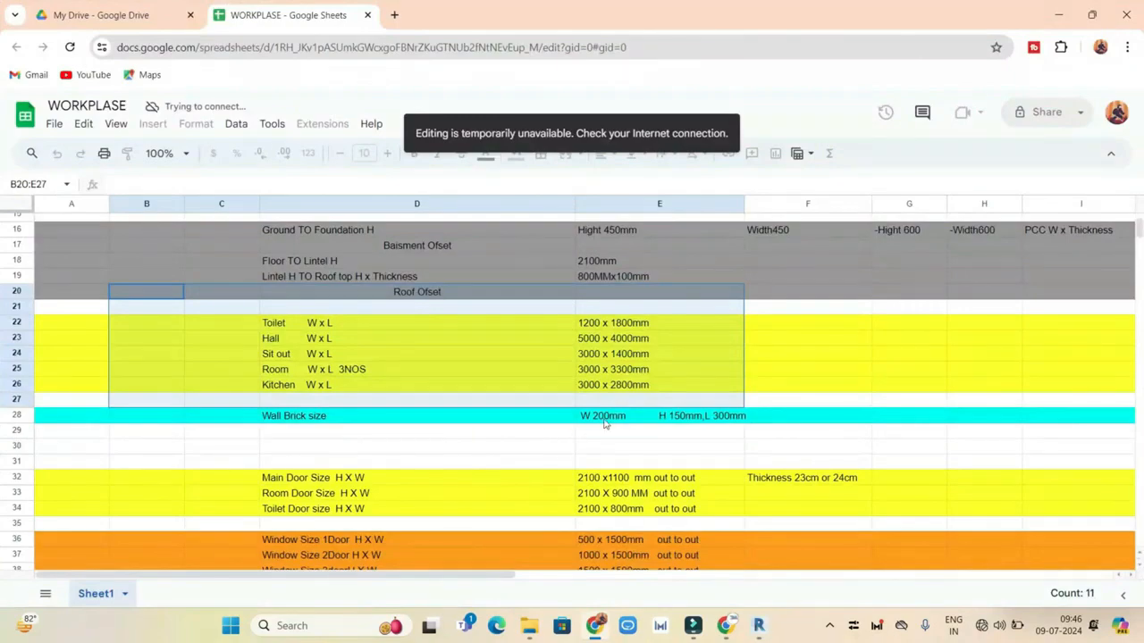
left_click(603, 629)
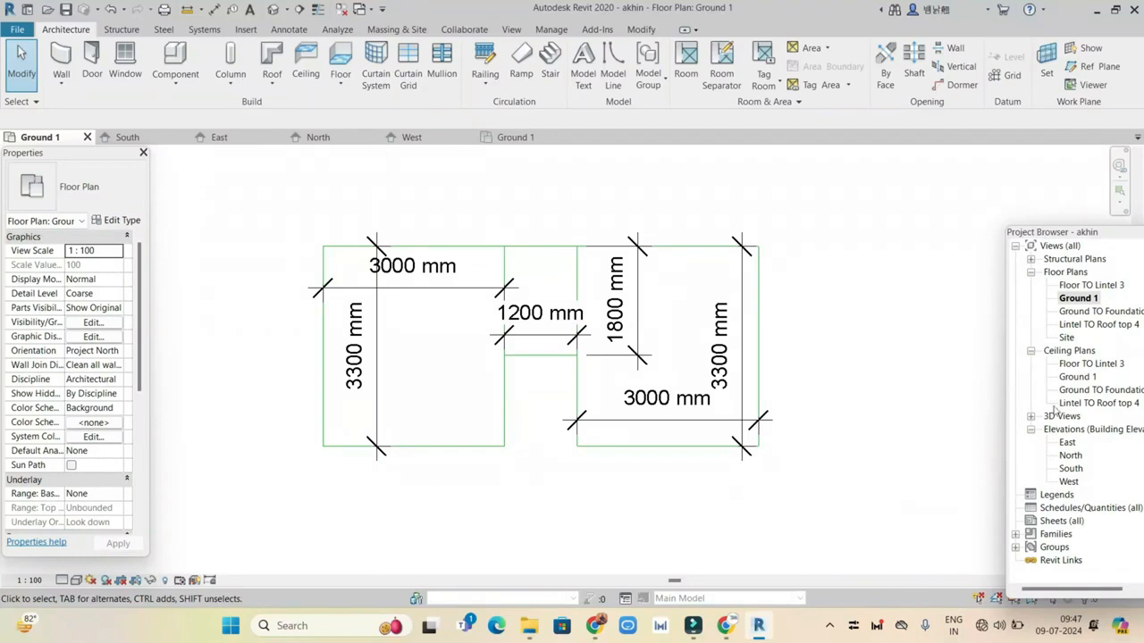
Step: Delete all model lines and dimensions of the existing room layout from the Ground 1 plan
left_click_drag(248, 204, 845, 536)
key("Delete")
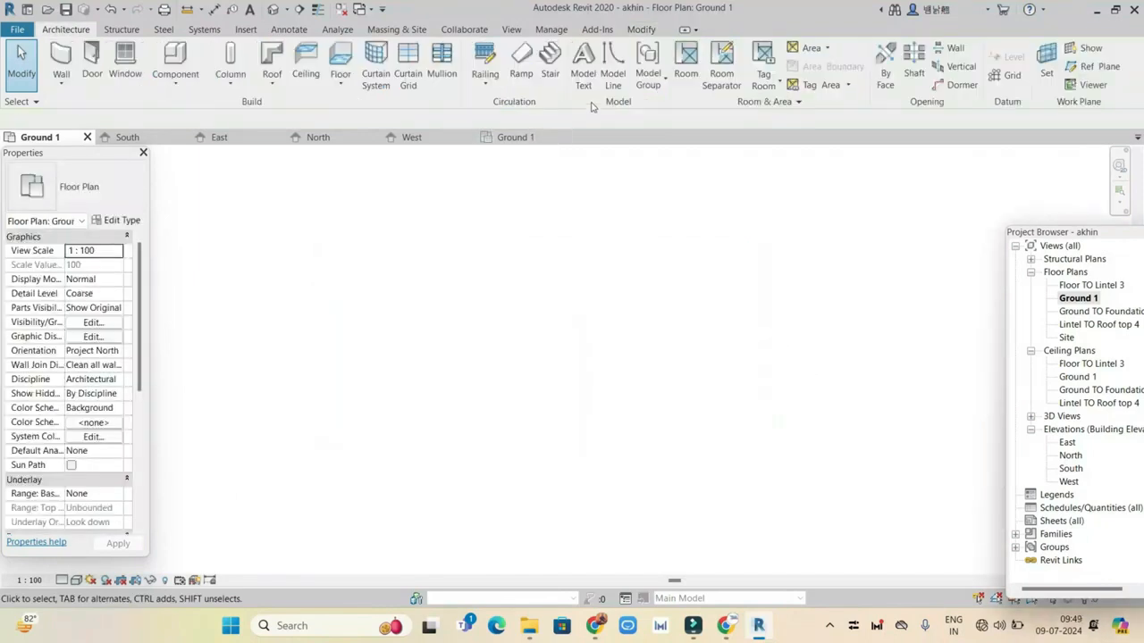
Step: Draw a closed room outline 3000 mm wide and 3300 mm high with chained model lines, then end the chain
left_click(612, 67)
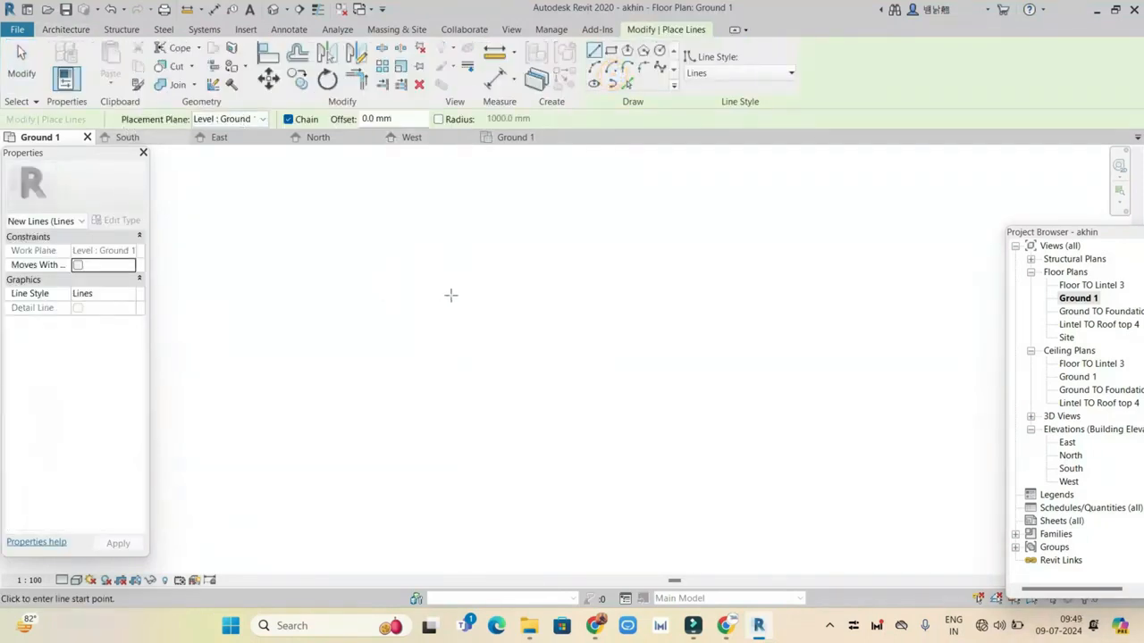
left_click(429, 269)
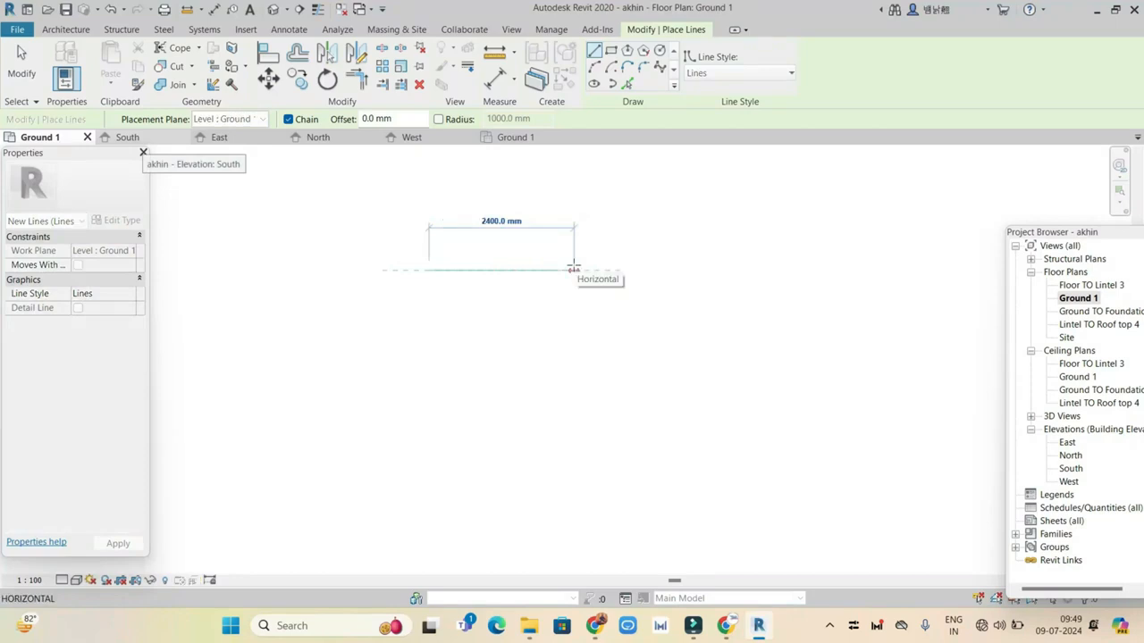
type("3000")
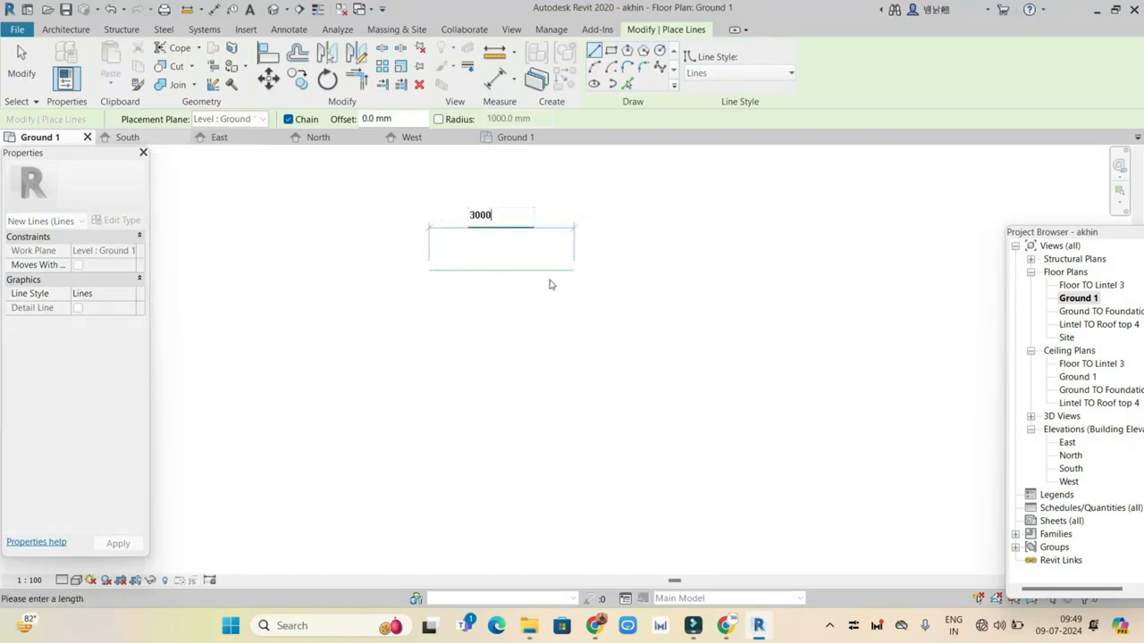
key("Return")
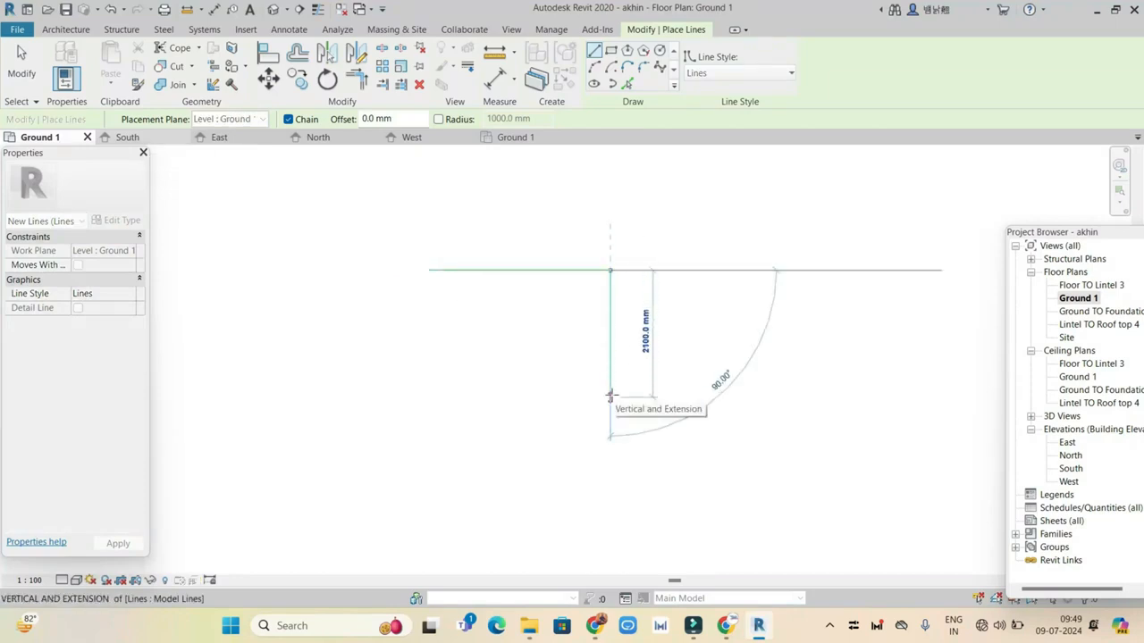
type("3300")
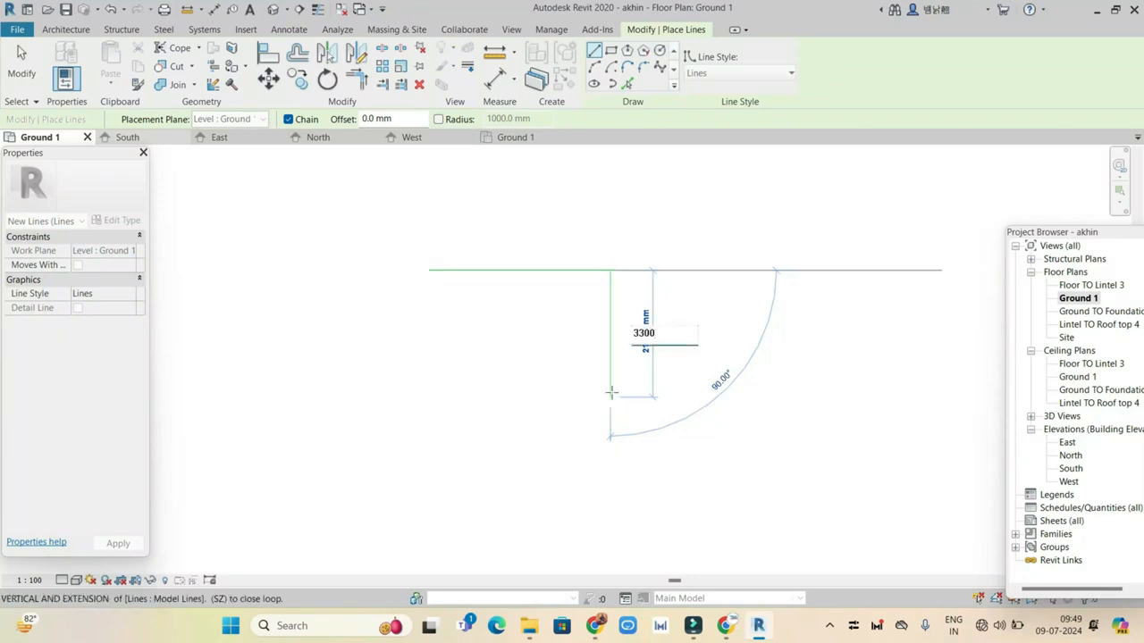
key("Return")
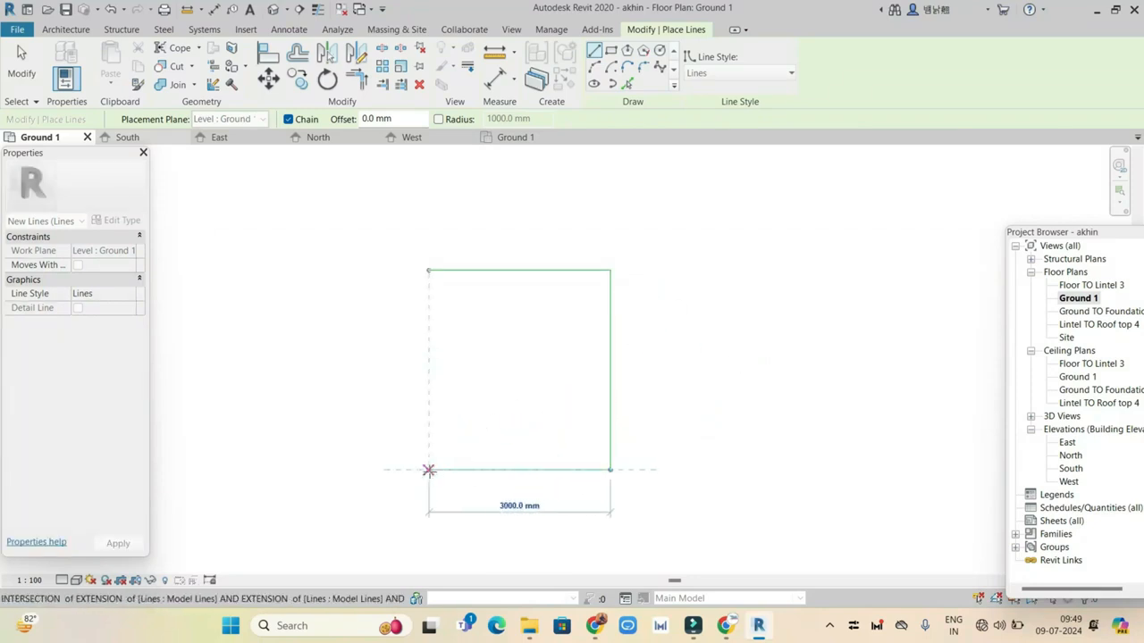
left_click(429, 470)
left_click(429, 270)
right_click_drag(426, 275, 429, 218)
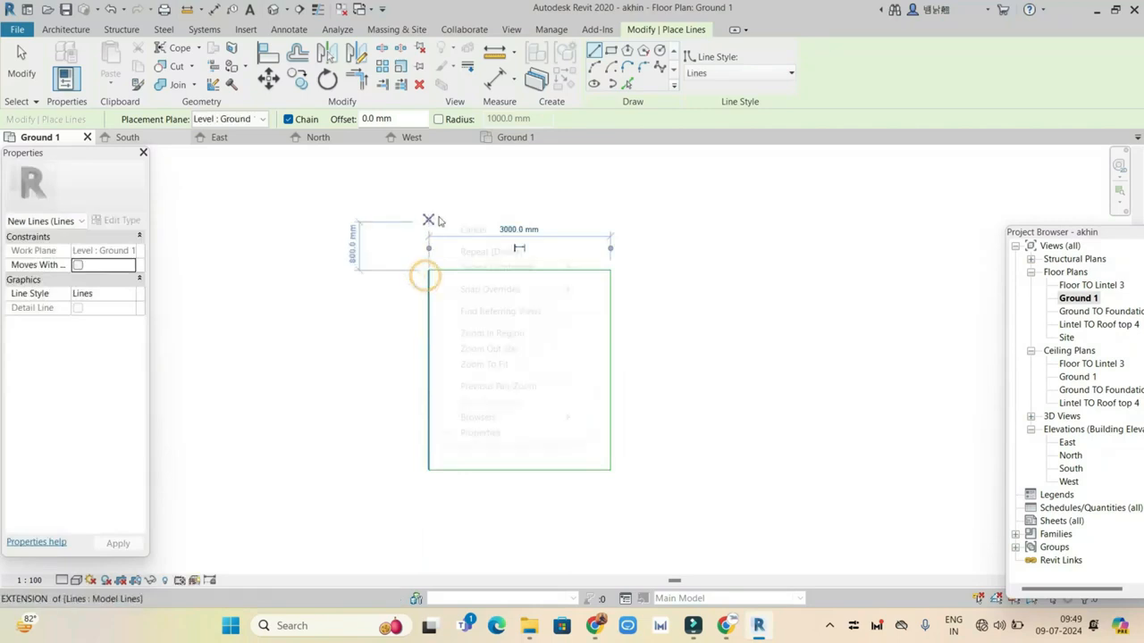
left_click(466, 223)
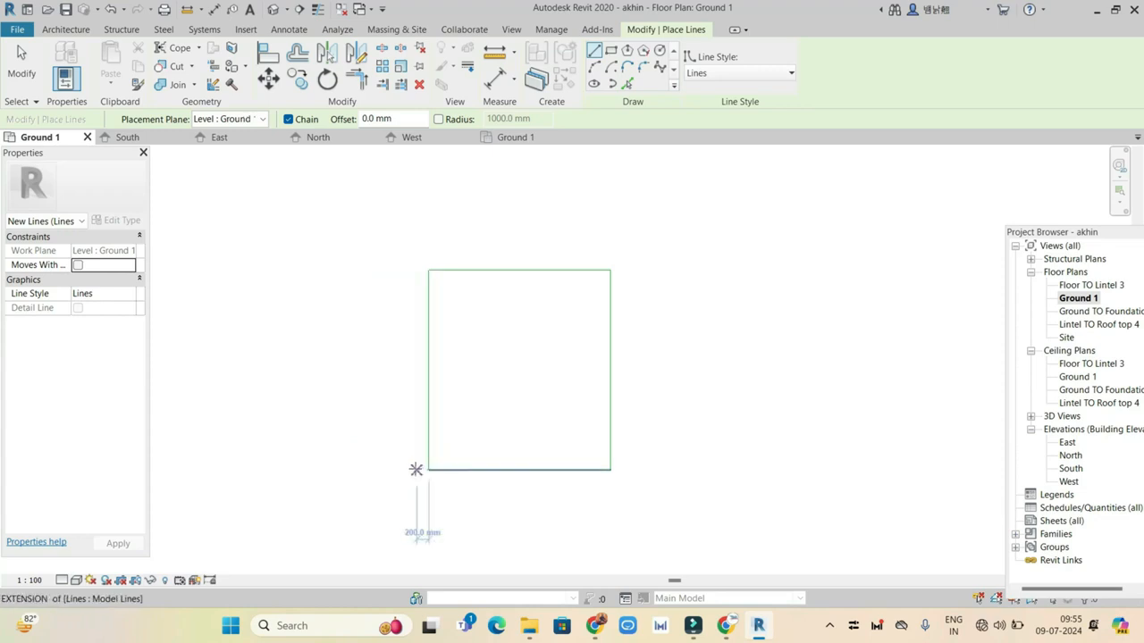
Step: Look up the wall brick width in the WORKPLASE Google Sheets spreadsheet and return to the Revit room outline
left_click(594, 626)
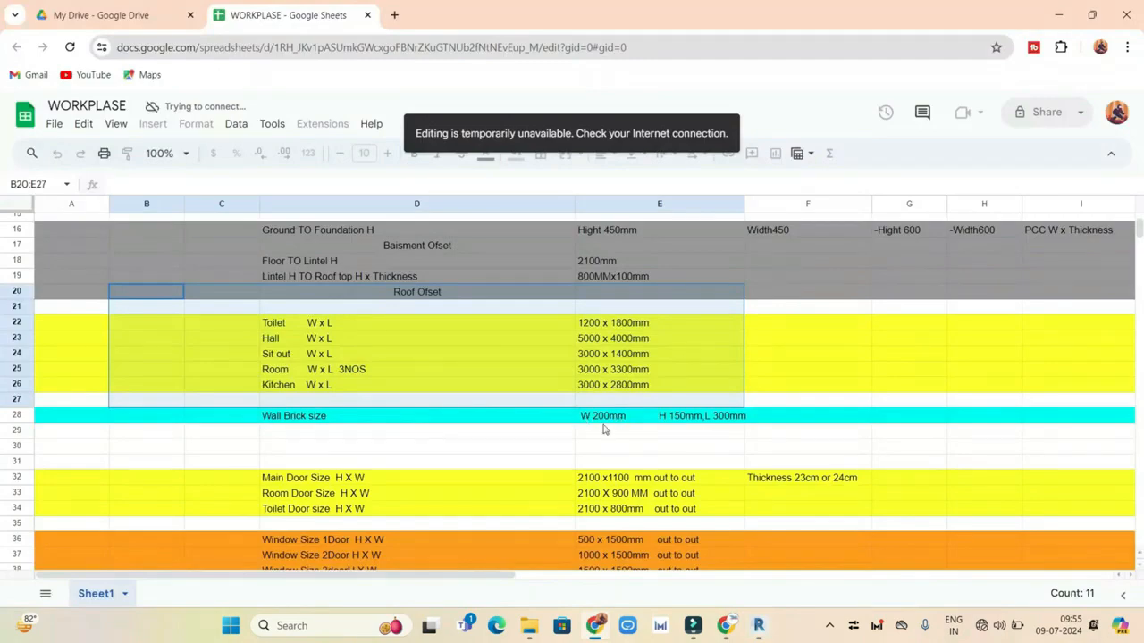
left_click(594, 626)
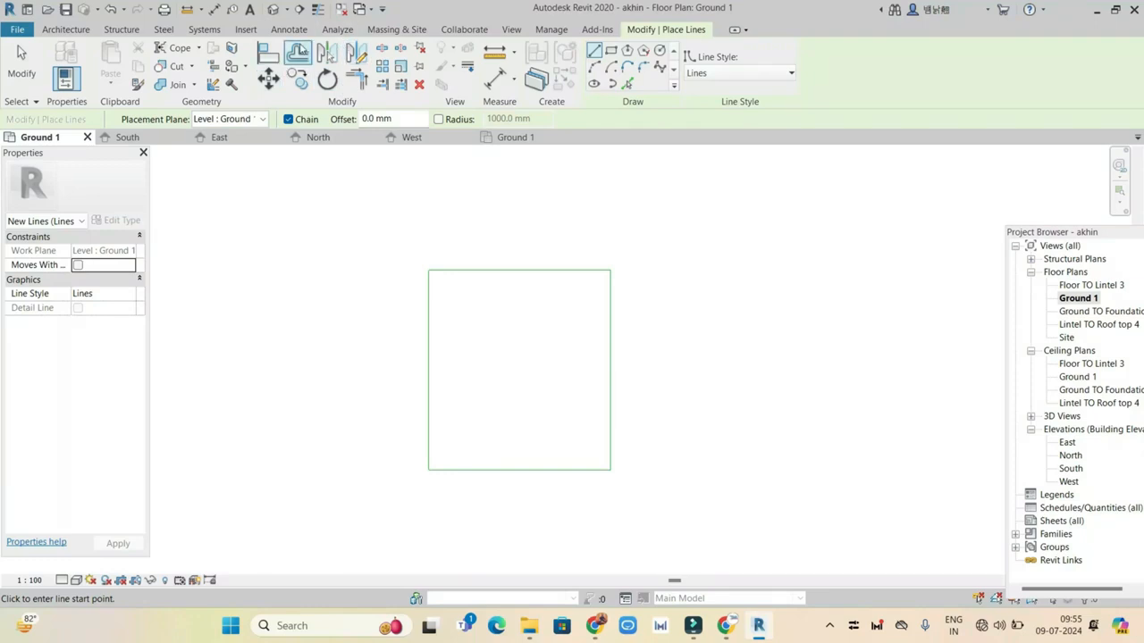
Step: Offset a copy of the whole room outline 200 mm outward to form the outer wall lines
left_click(298, 51)
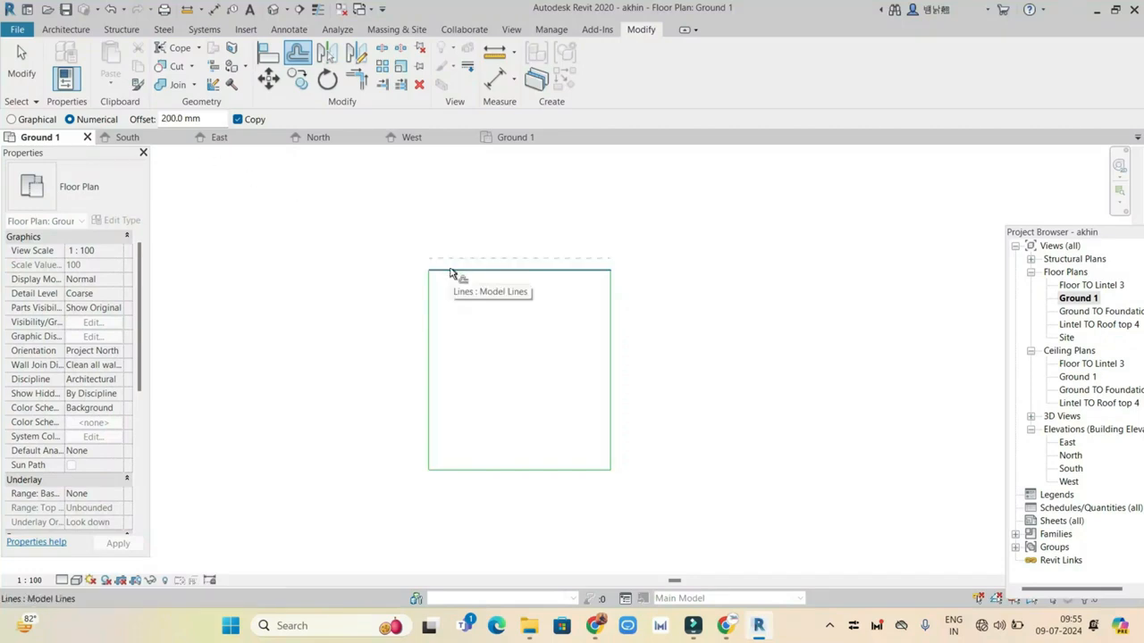
key("Tab")
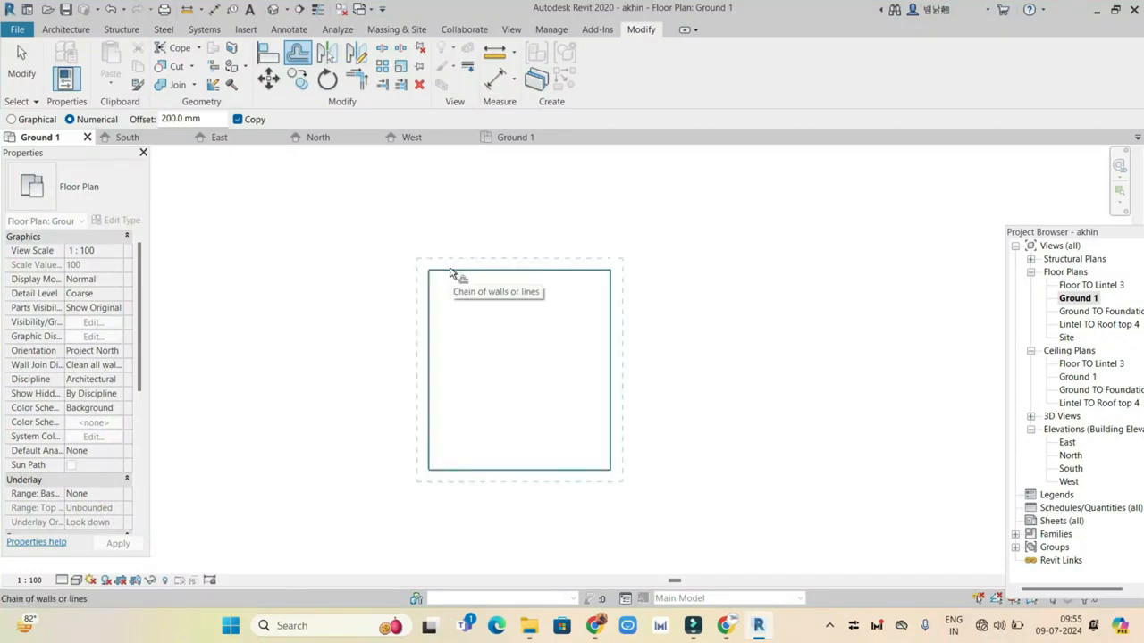
left_click(450, 272)
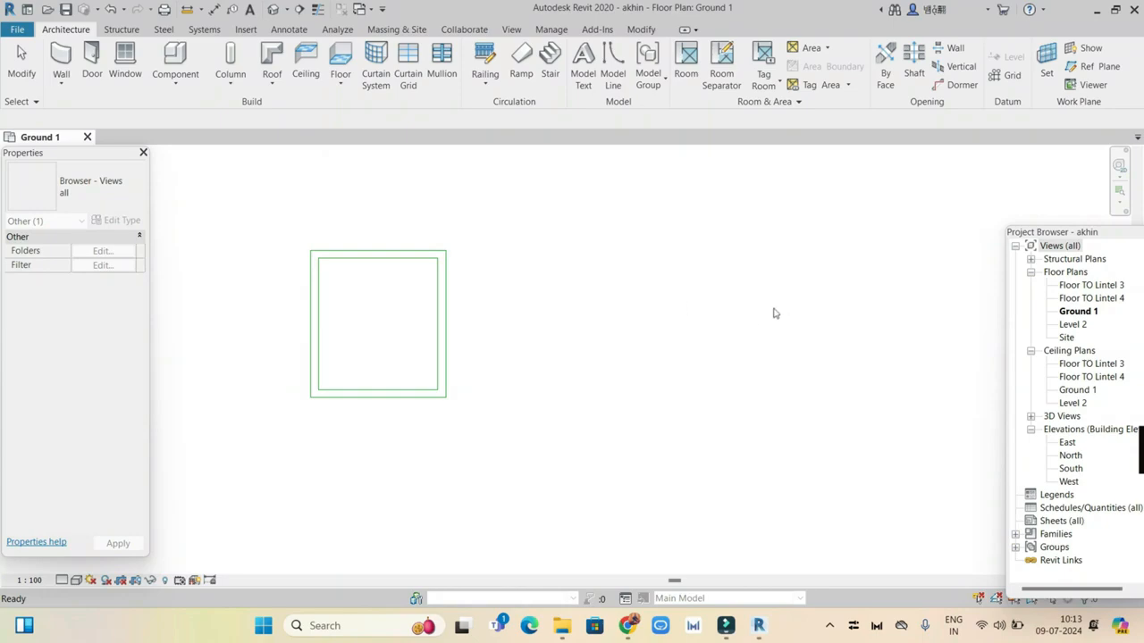
Step: Look up the toilet's width and length in the WORKPLASE Google Sheets spreadsheet and return to the Revit floor plan
left_click(629, 626)
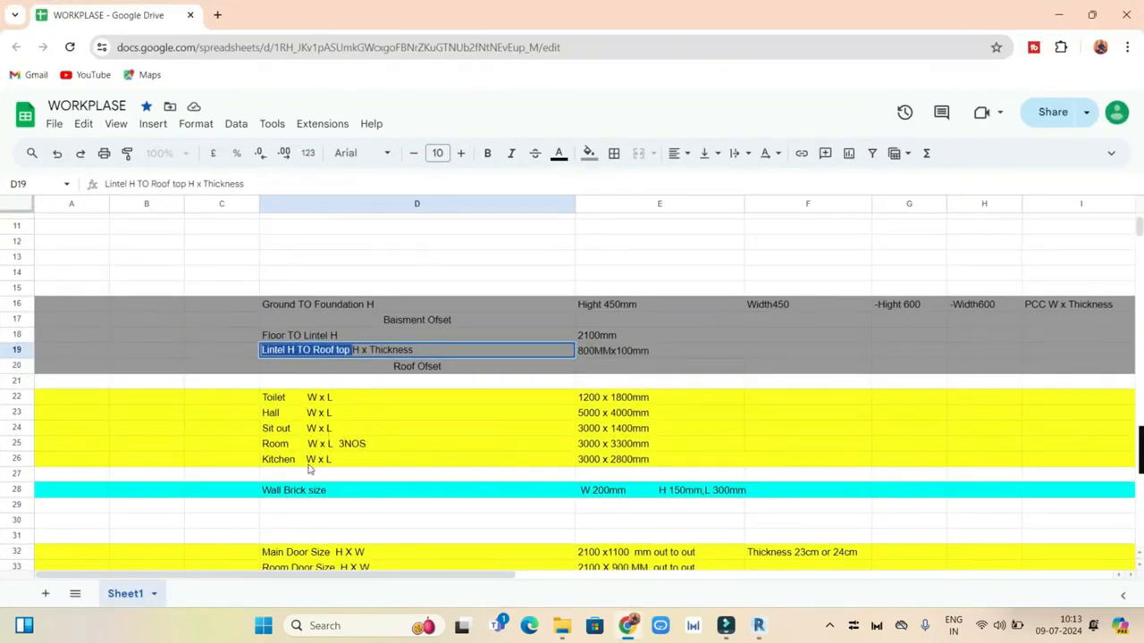
left_click(270, 398)
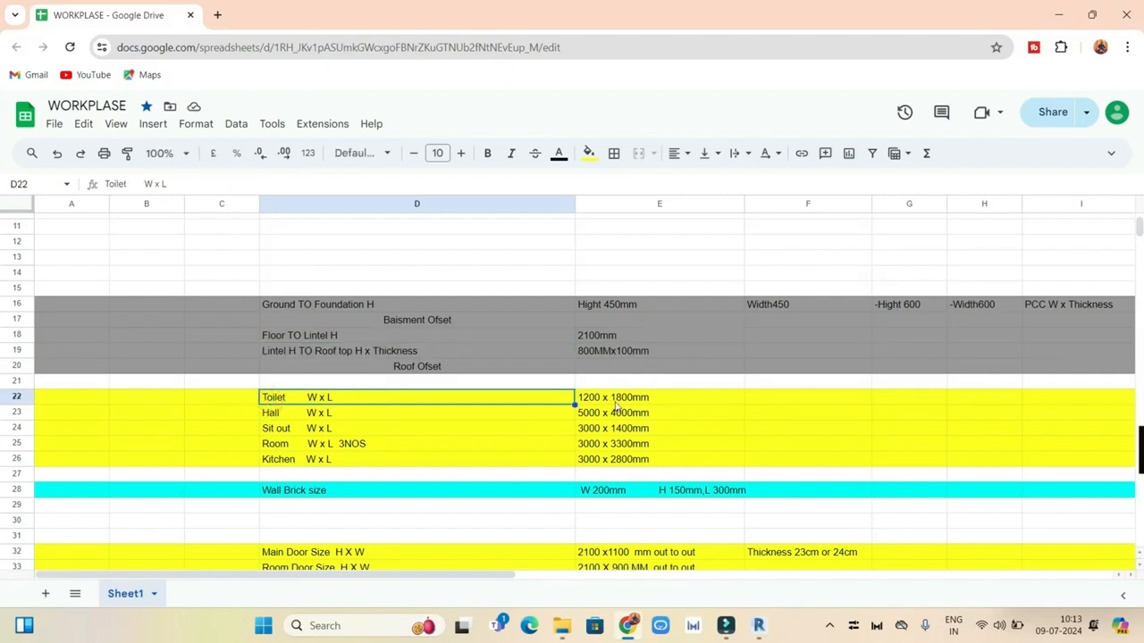
left_click(758, 626)
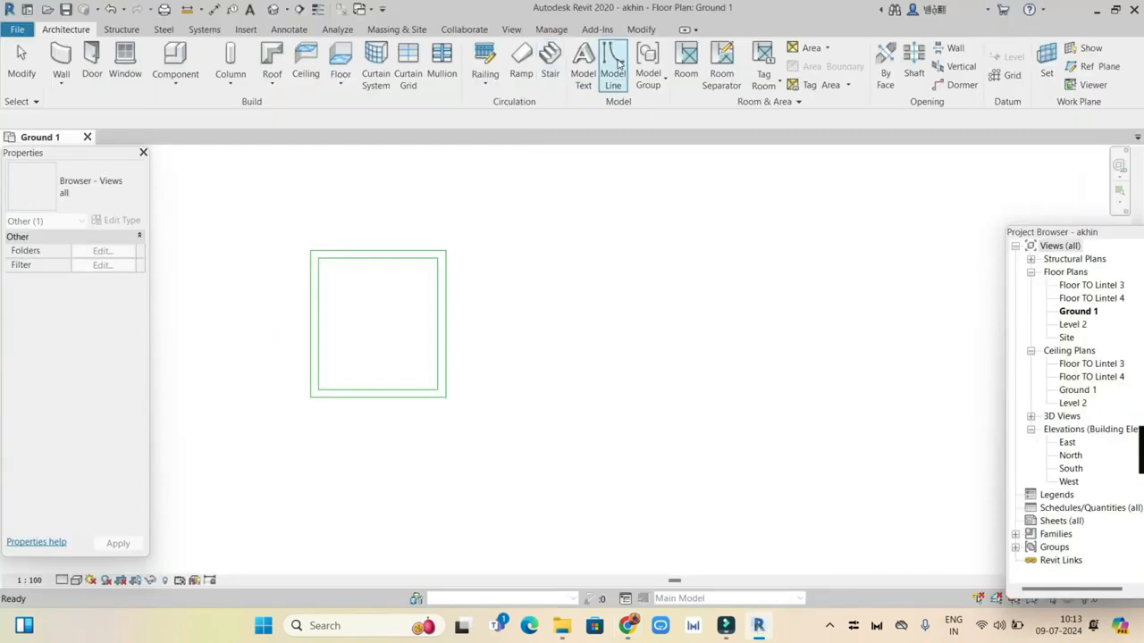
Step: Draw the toilet outline about 1100 mm wide and 1800 mm long with chained model lines, starting from the room's outer wall line
left_click(613, 68)
scroll(465, 272, "up", 2)
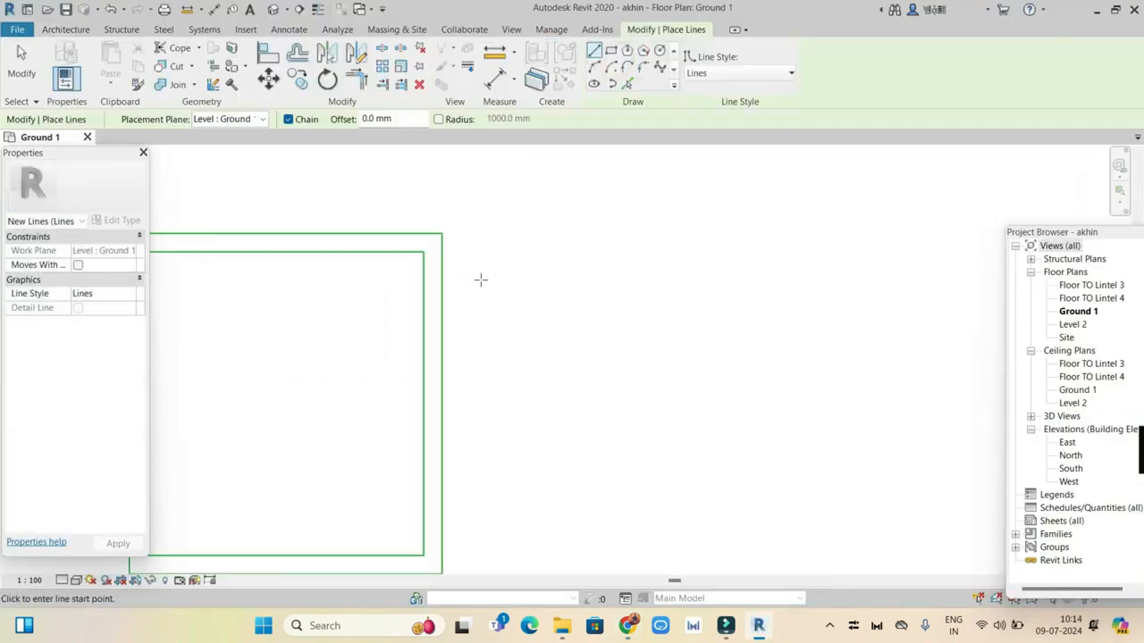
scroll(462, 263, "down", 3)
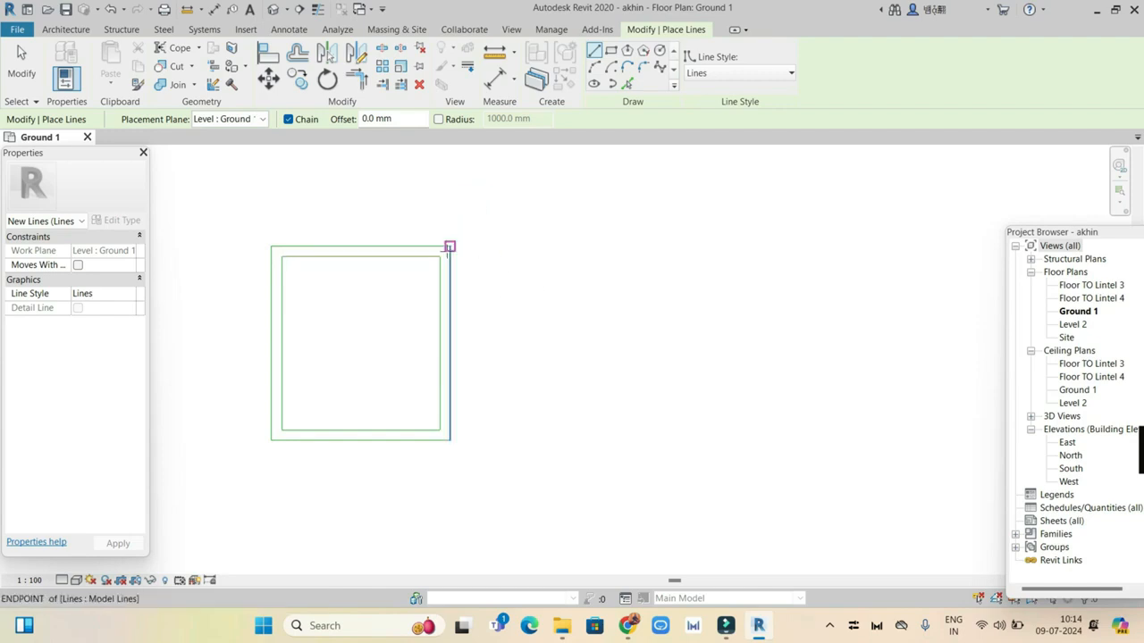
scroll(450, 257, "up", 2)
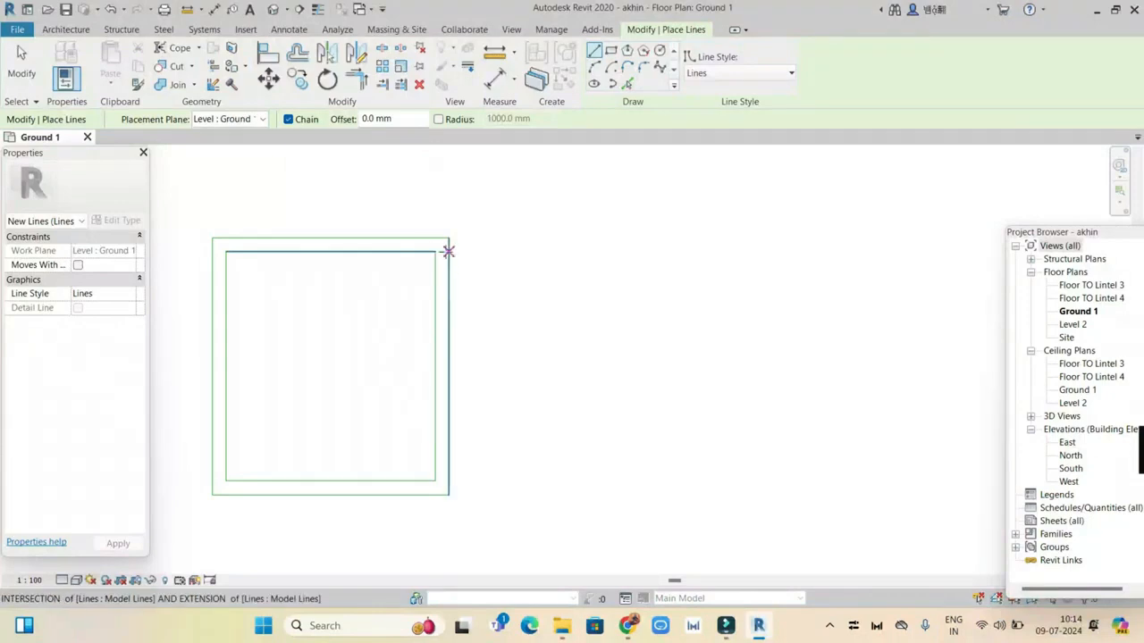
left_click(449, 251)
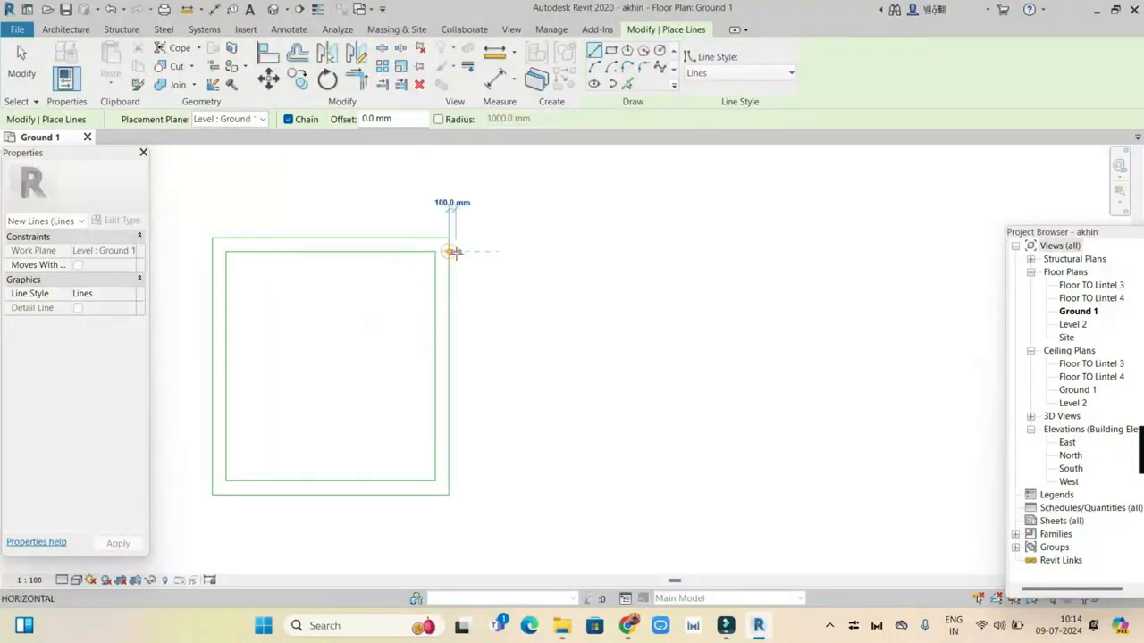
left_click(526, 251)
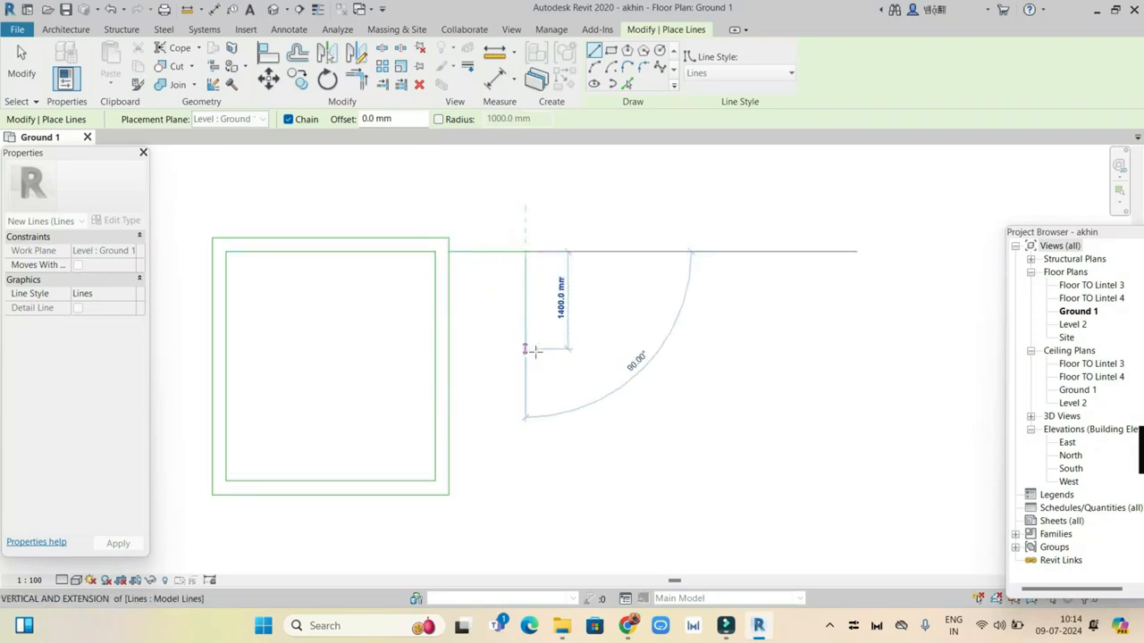
type("1 : 100")
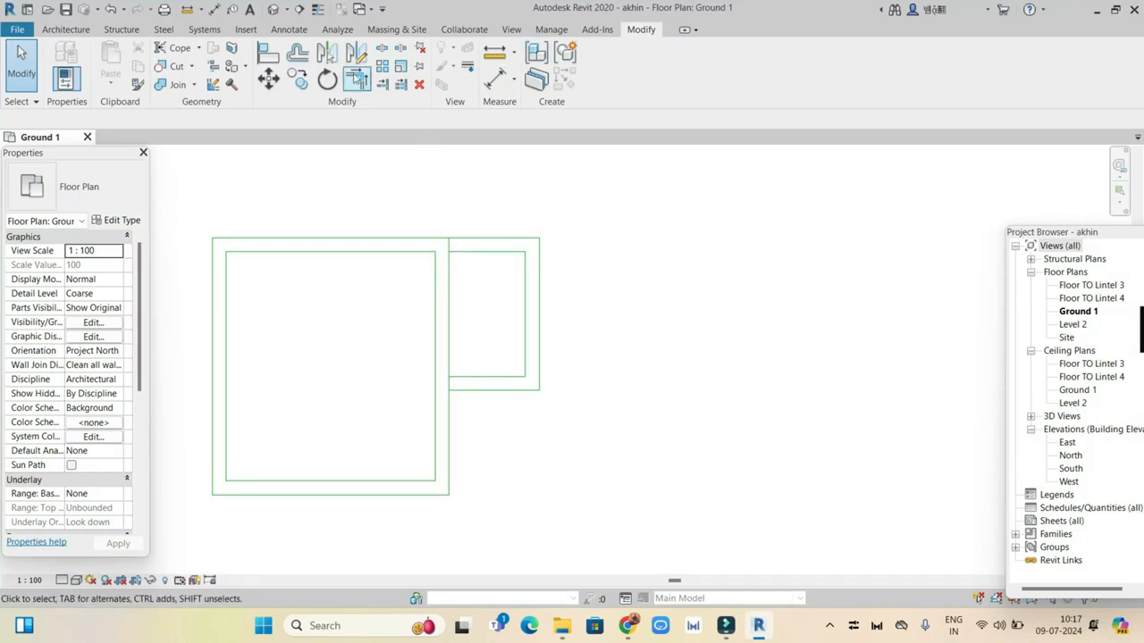
Step: Trim the wall line shared by the room and toilet to a corner with the toilet's inner upper line
left_click(356, 79)
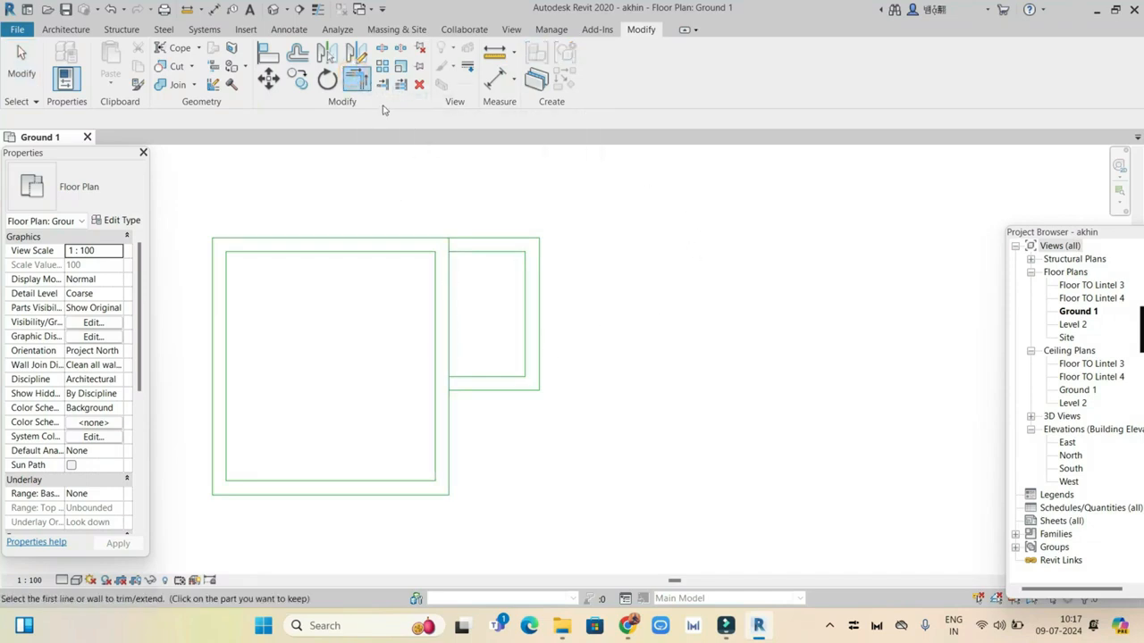
left_click(451, 286)
left_click(478, 257)
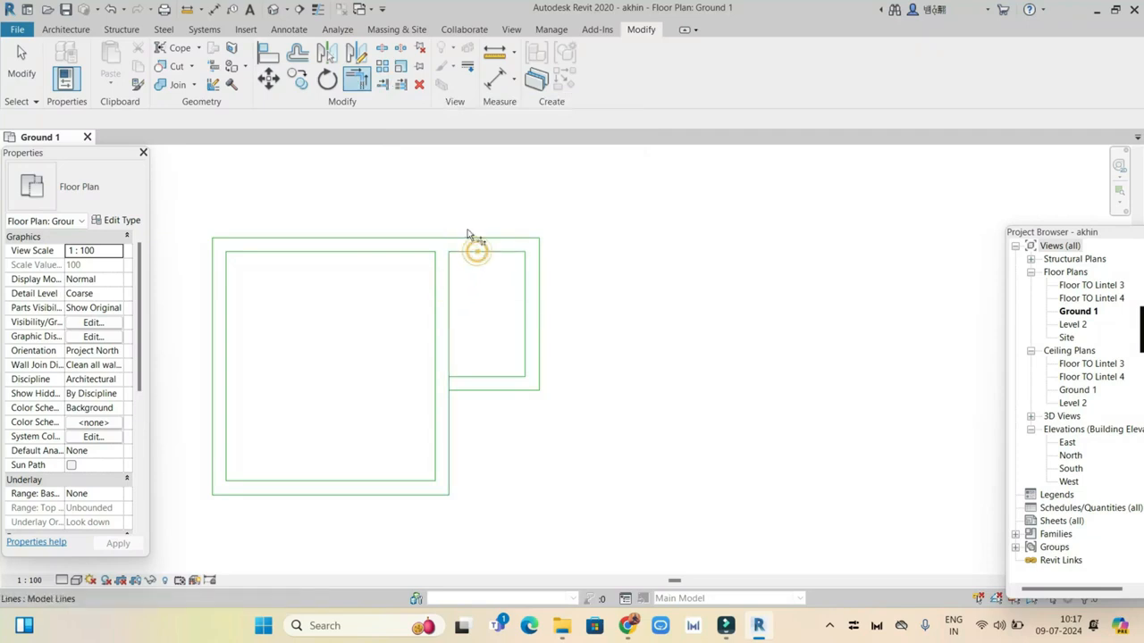
Step: Try to trim the shared wall line to a corner with the toilet's inner lower line
left_click(453, 321)
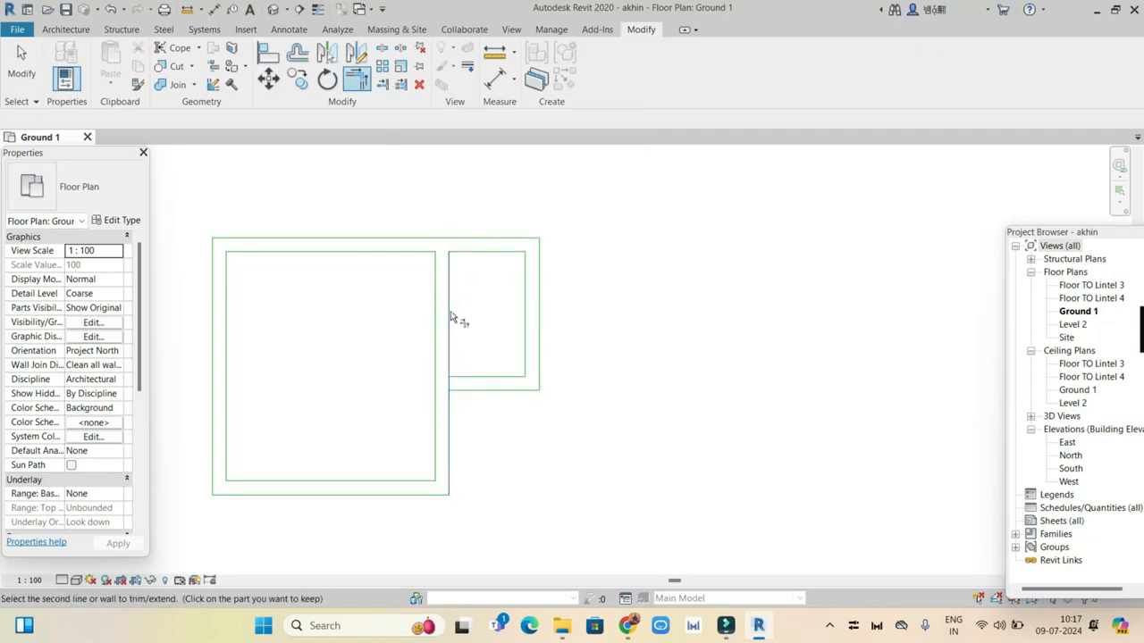
left_click(485, 375)
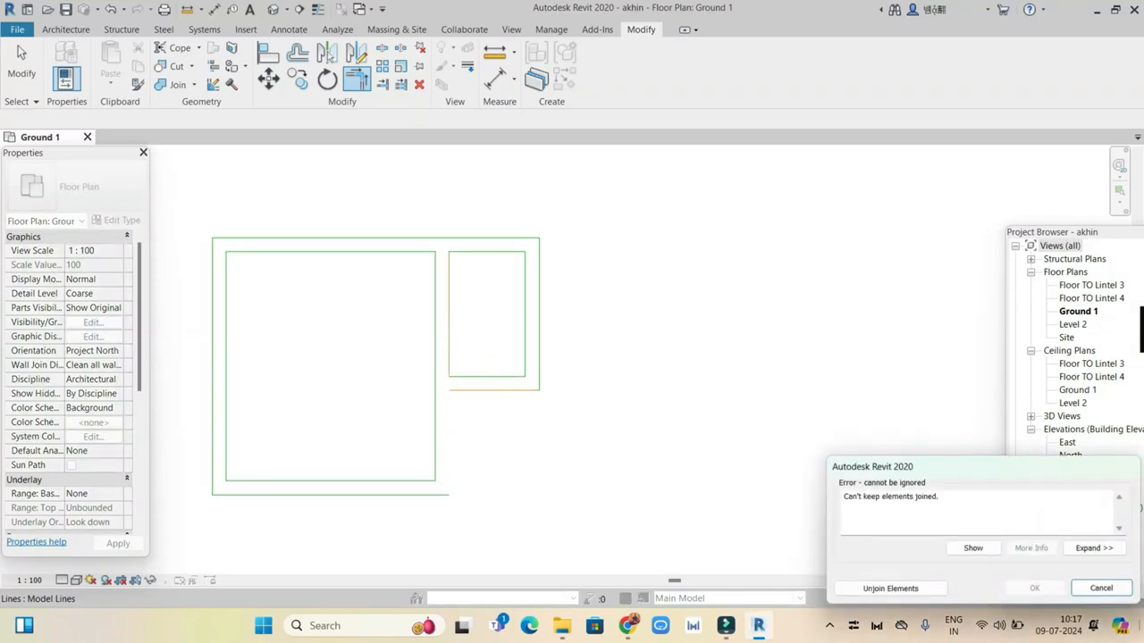
left_click(1101, 588)
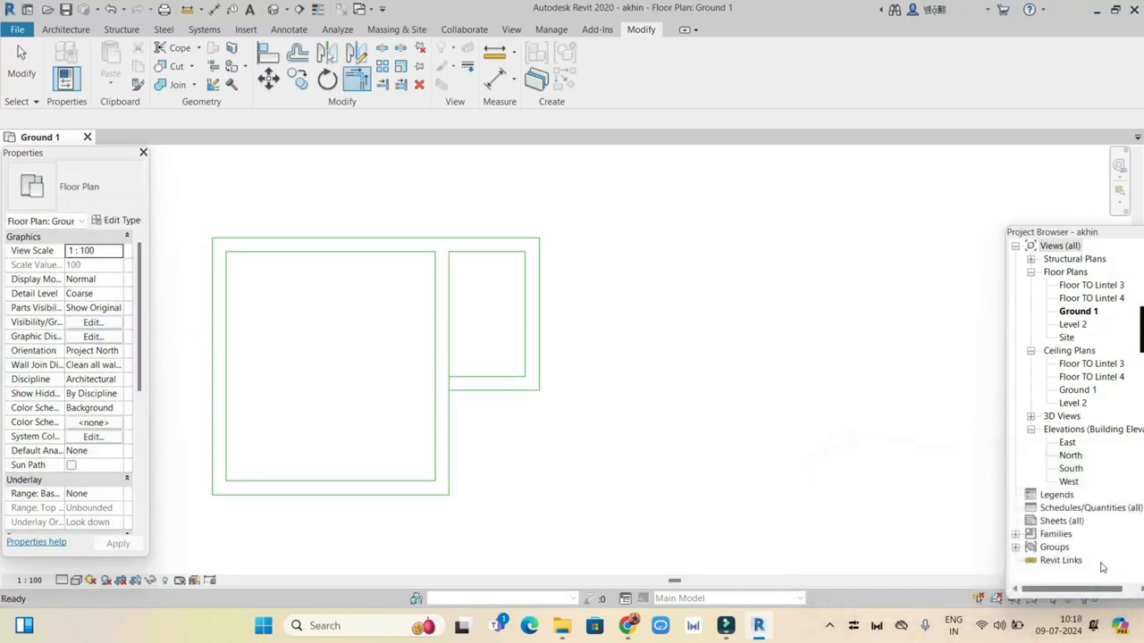
Step: Split the shared wall line at the toilet's inner lower corner and select the segment along the toilet
left_click(384, 48)
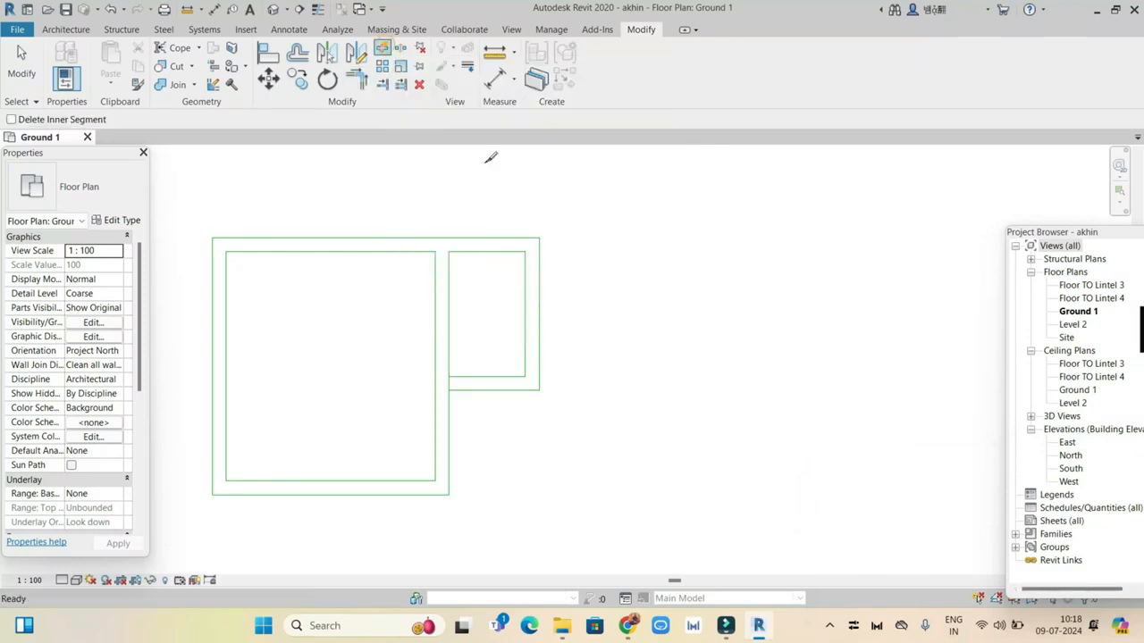
scroll(478, 343, "up", 4)
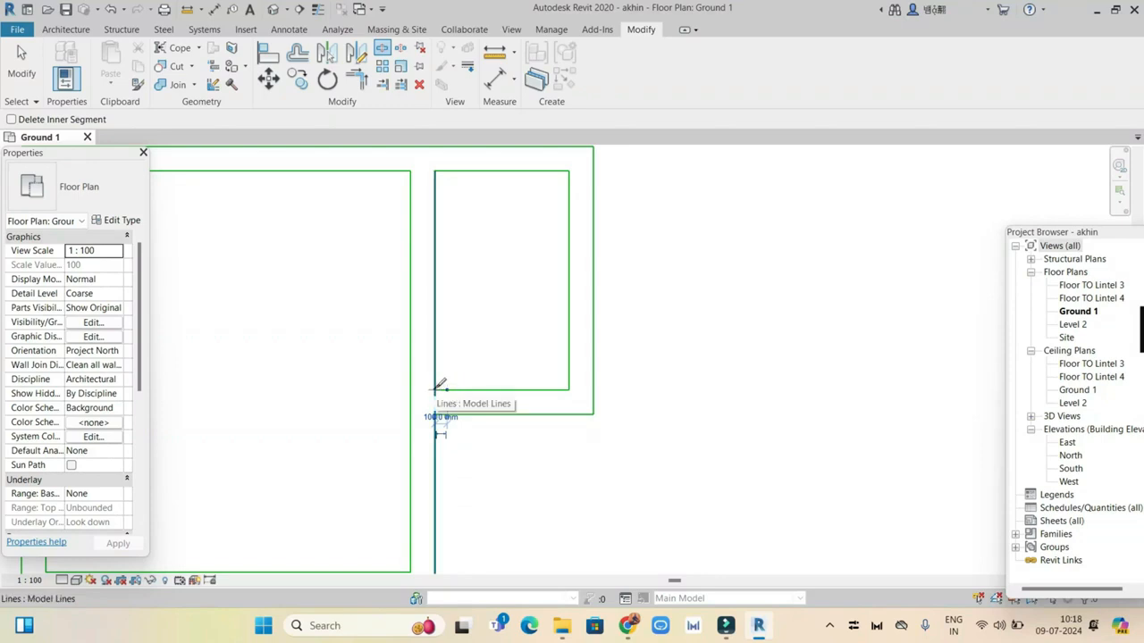
left_click(440, 388)
right_click(466, 215)
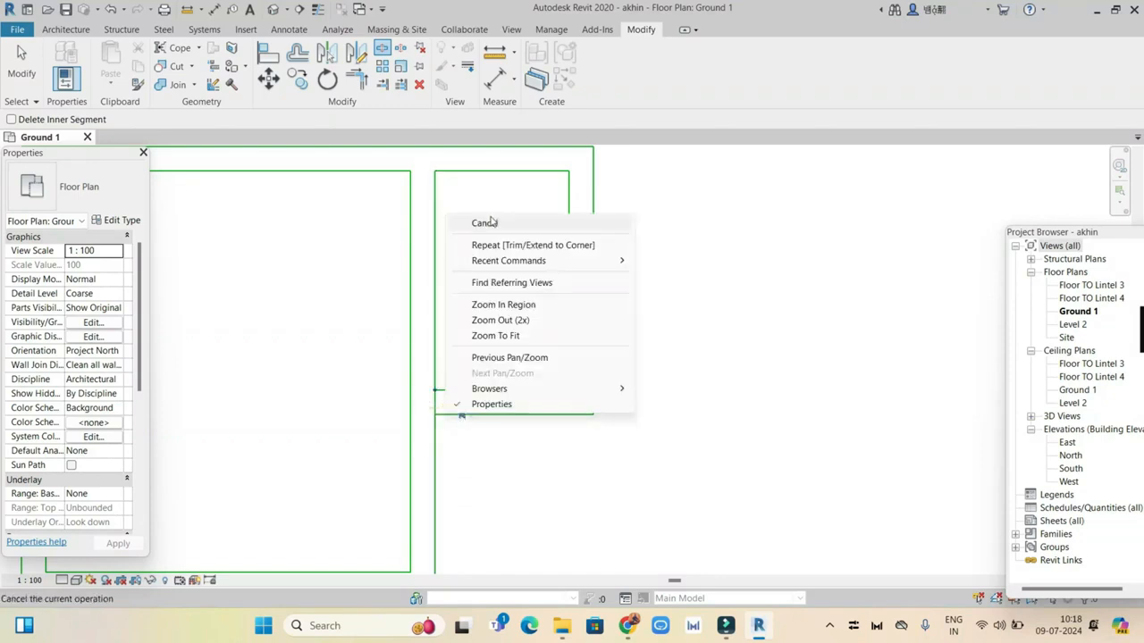
left_click(486, 220)
right_click(468, 231)
left_click(508, 244)
left_click(437, 305)
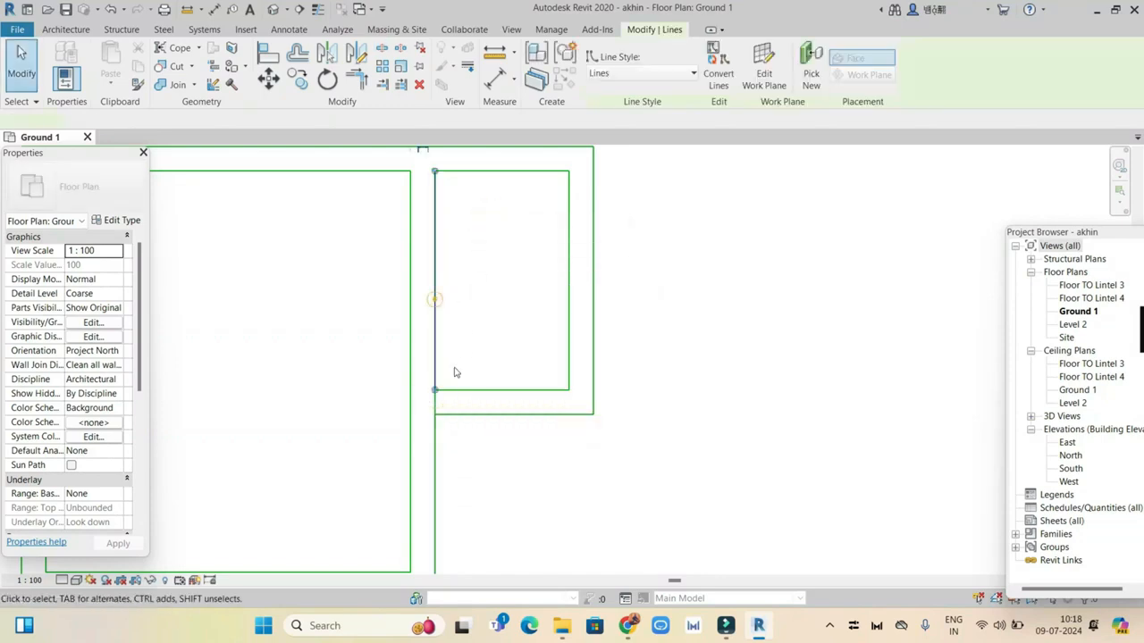
scroll(467, 352, "down", 2)
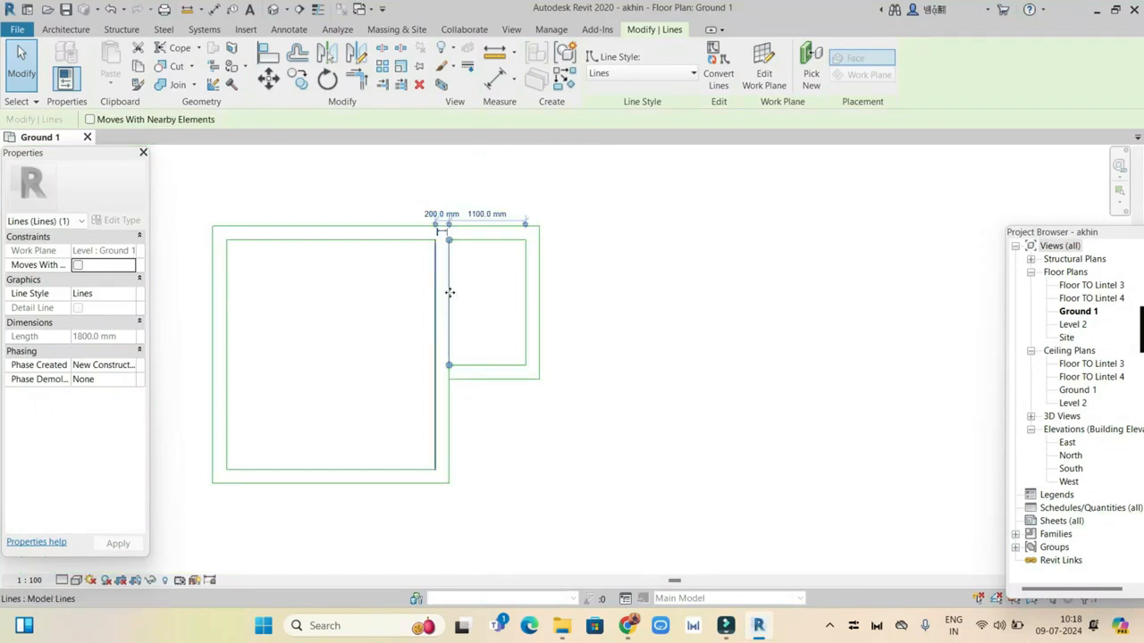
Step: Split the shared wall line at the toilet's outer lower line and delete the short segment within the wall thickness
left_click(382, 47)
scroll(449, 371, "up", 3)
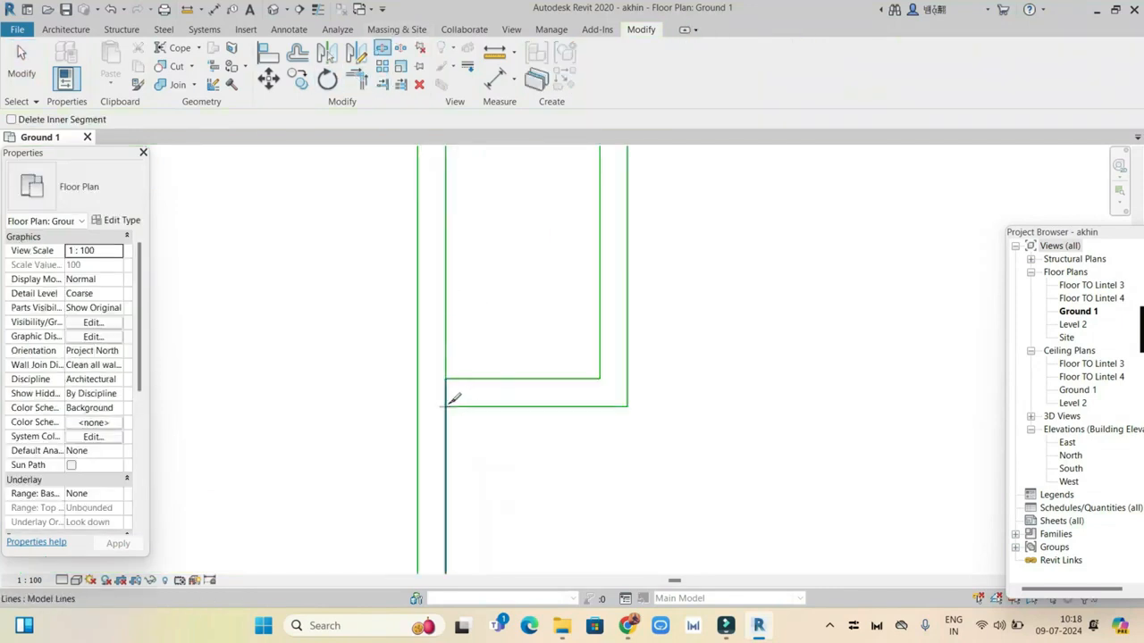
left_click(446, 407)
key("Escape")
scroll(447, 357, "down", 2)
left_click(451, 373)
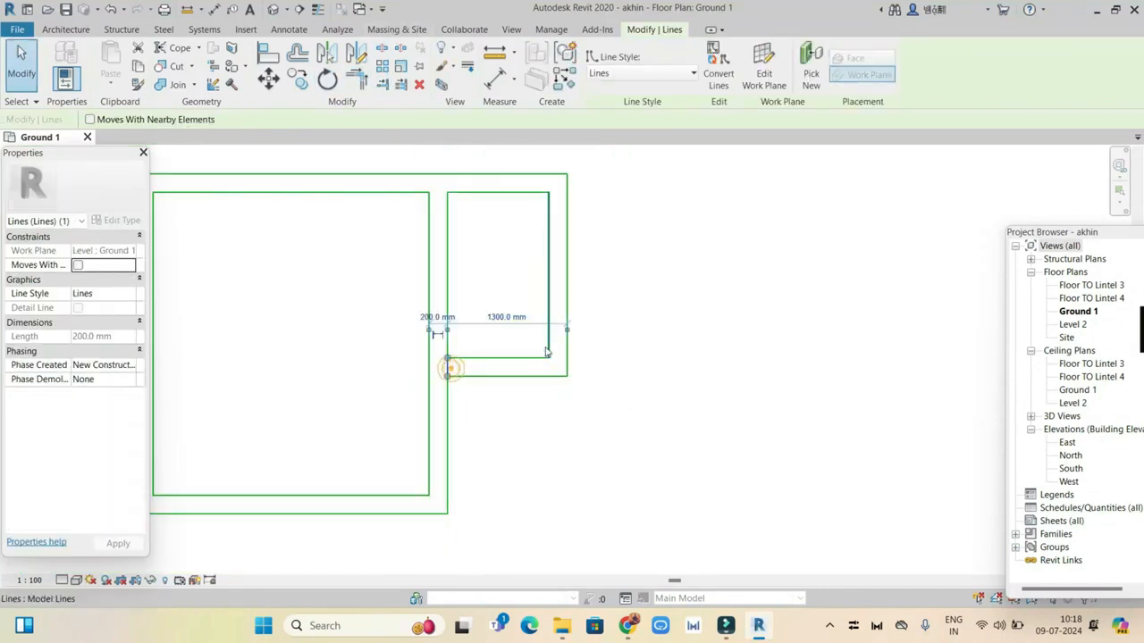
key("Delete")
scroll(601, 362, "down", 2)
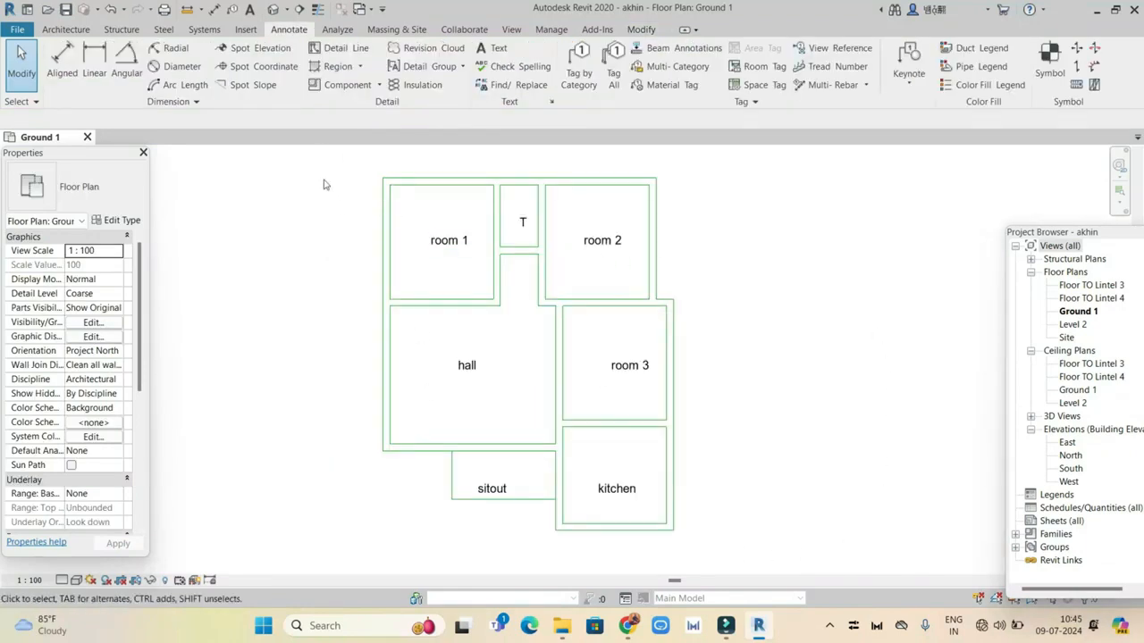
Step: Check the room sizes in the WORKPLASE Google Sheets spreadsheet and return to the labelled Revit floor plan
left_click(629, 625)
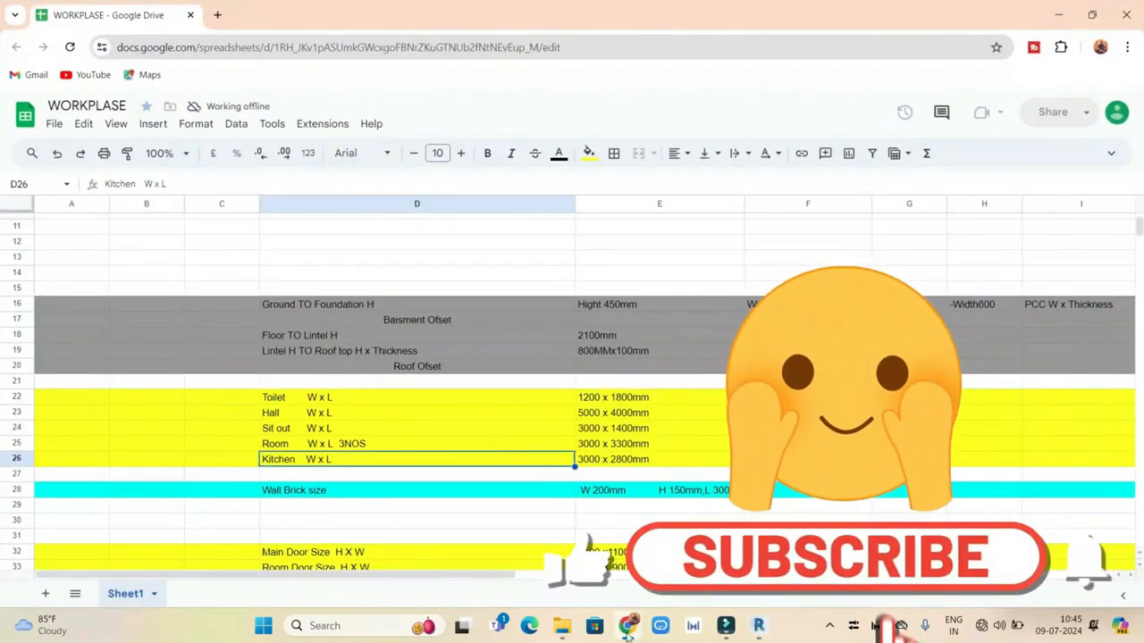
left_click(758, 625)
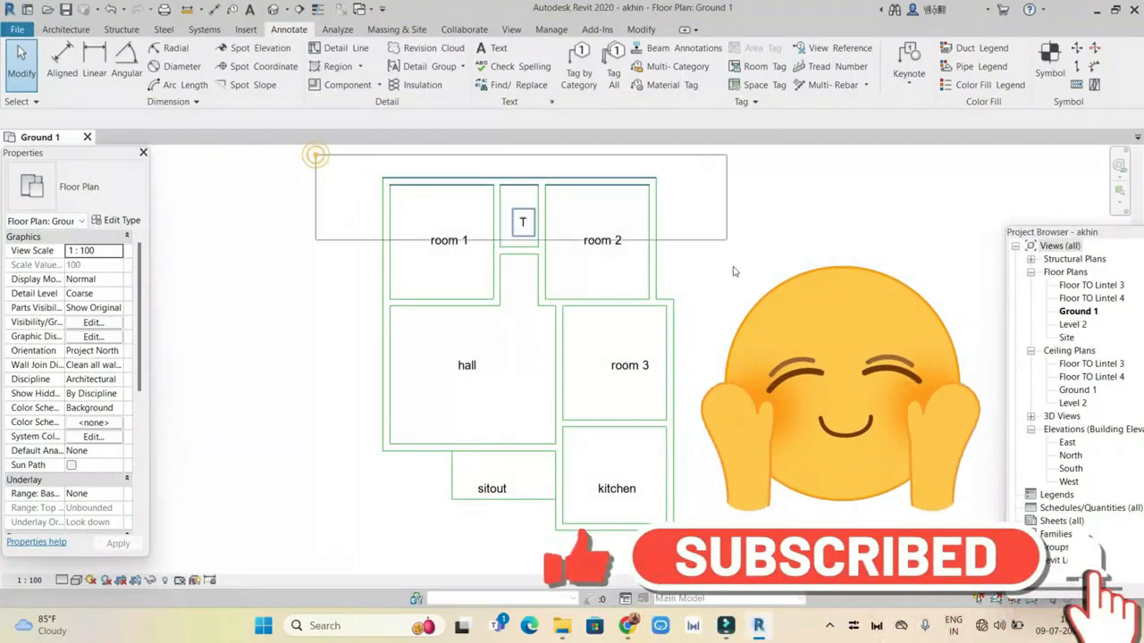